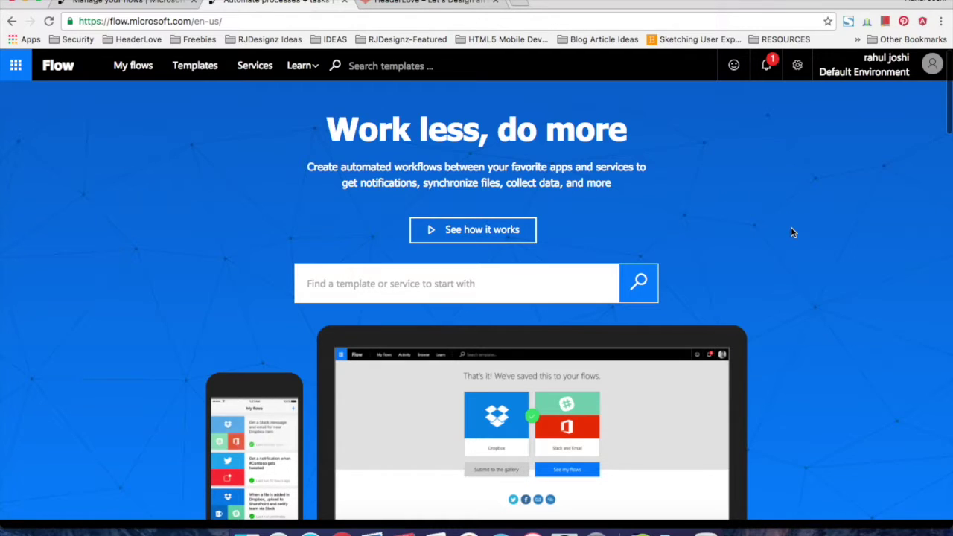
Open the full list of supported Flow services from the home page and look through it.
scroll(792, 232, "down", 5)
scroll(791, 232, "down", 5)
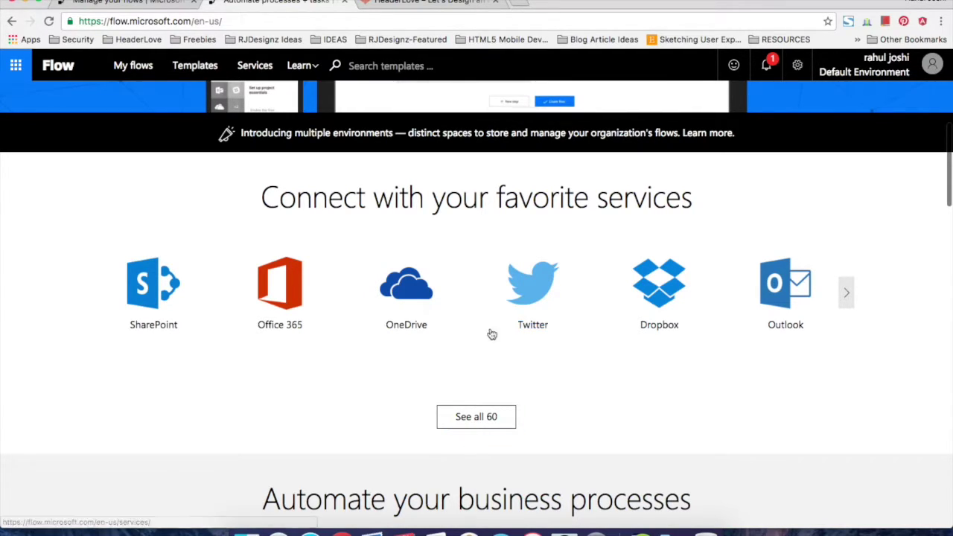
left_click(481, 423)
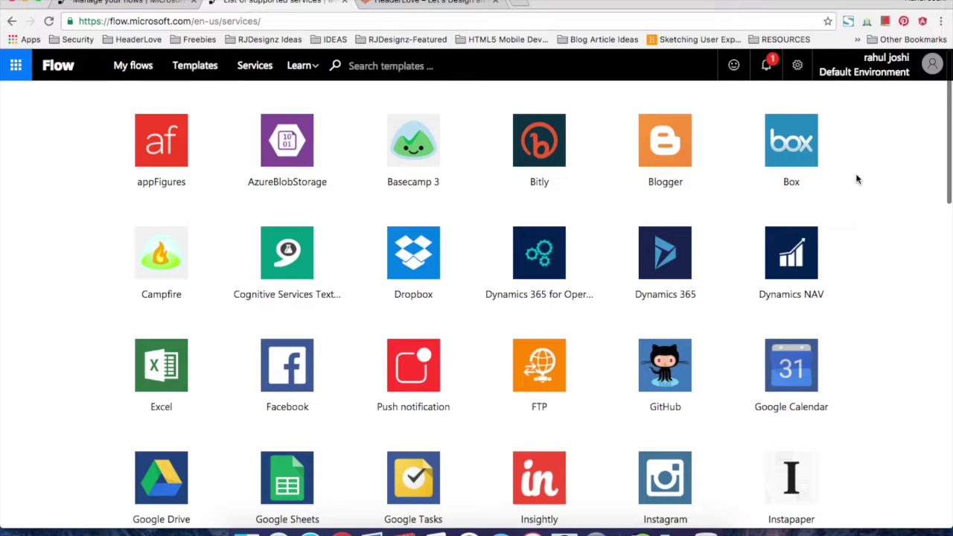
scroll(856, 179, "down", 2)
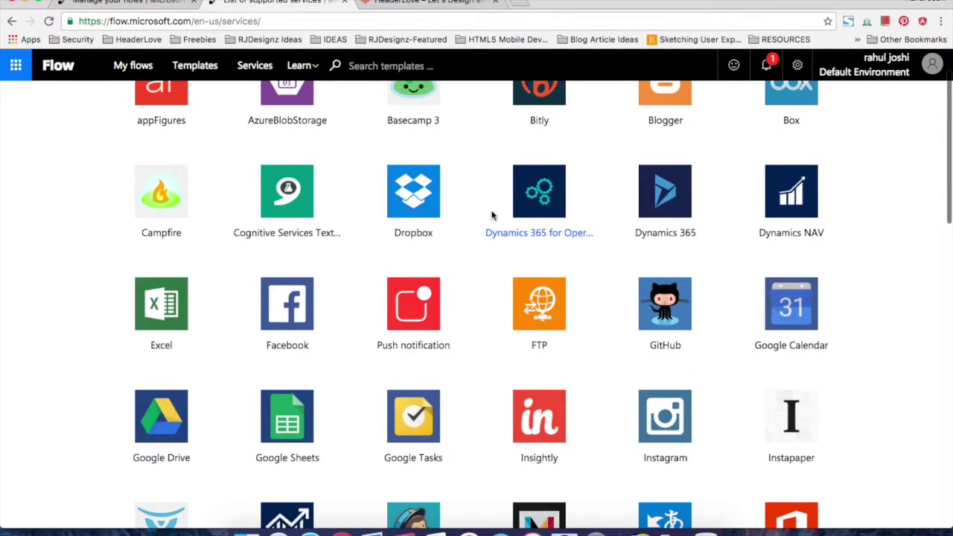
scroll(885, 208, "down", 10)
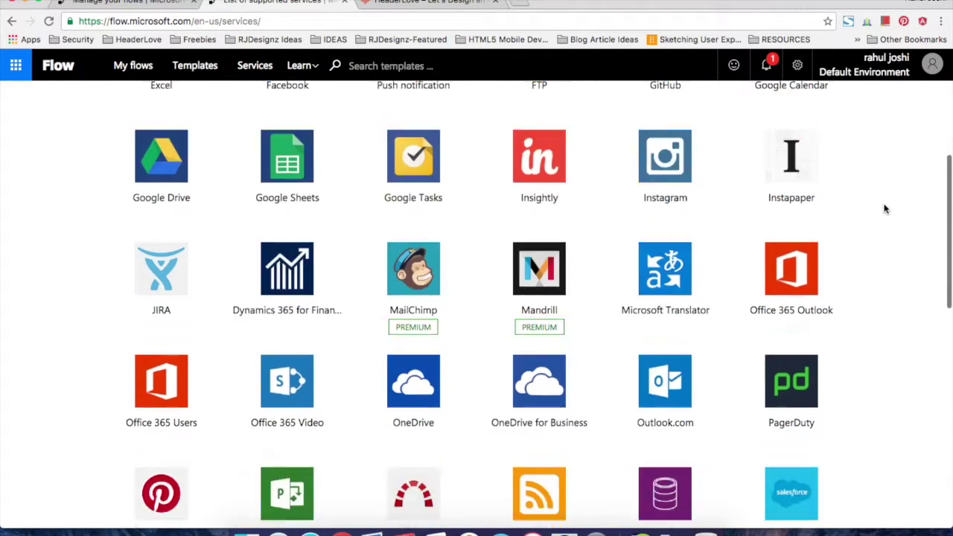
scroll(885, 209, "up", 15)
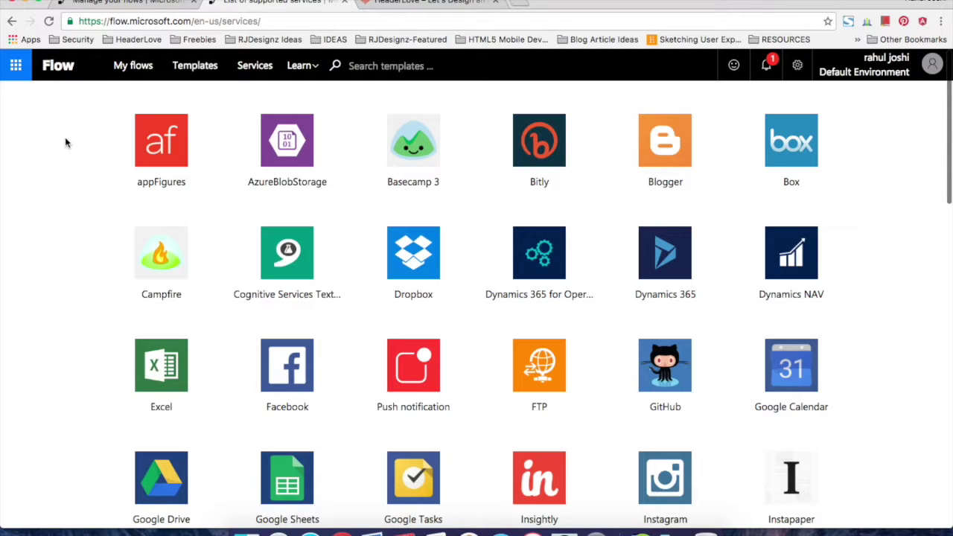
Switch to the HeaderLove website and look through its latest header design posts.
left_click(391, 2)
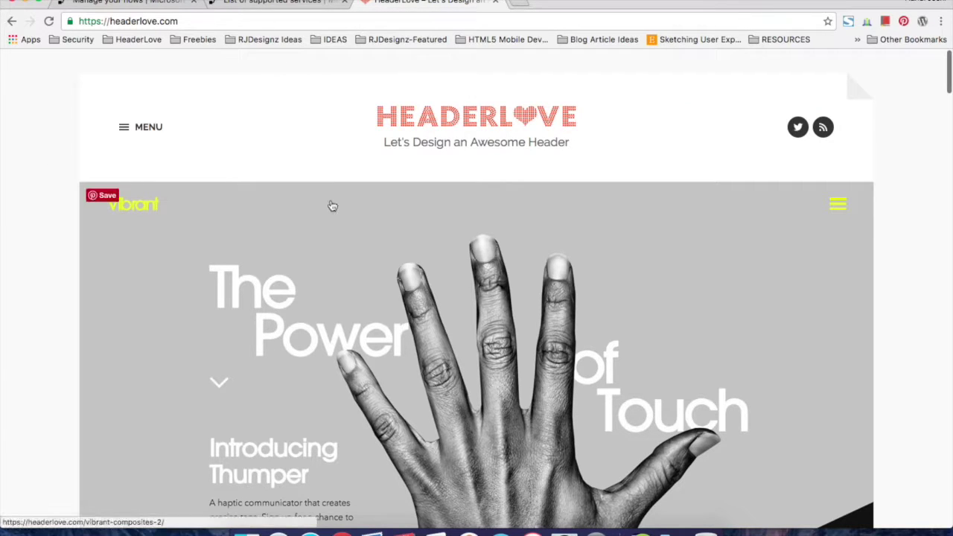
scroll(897, 253, "down", 20)
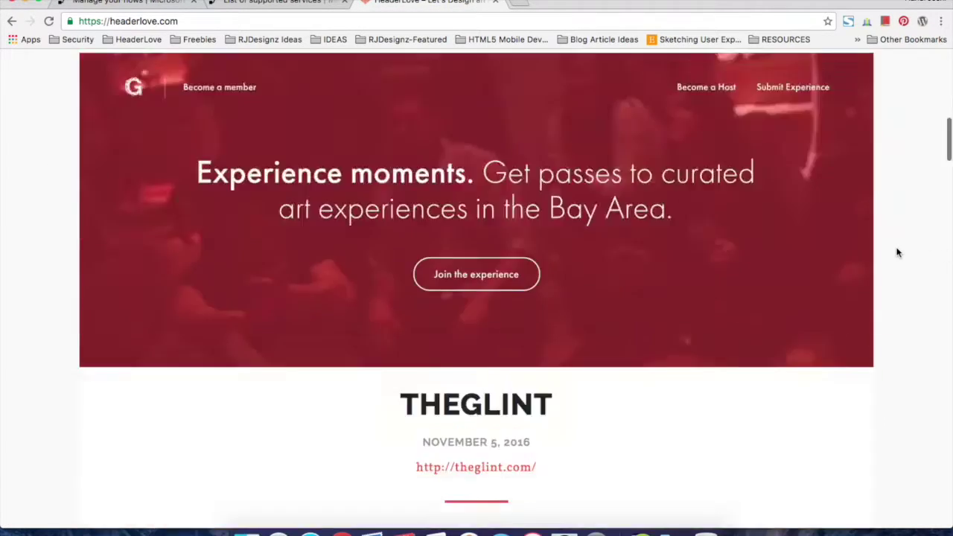
scroll(897, 253, "up", 20)
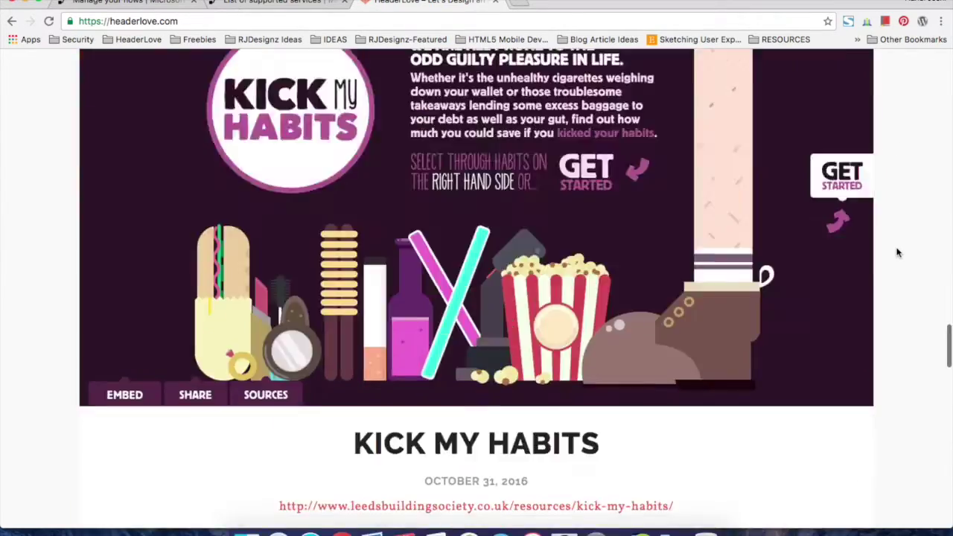
scroll(897, 254, "up", 2)
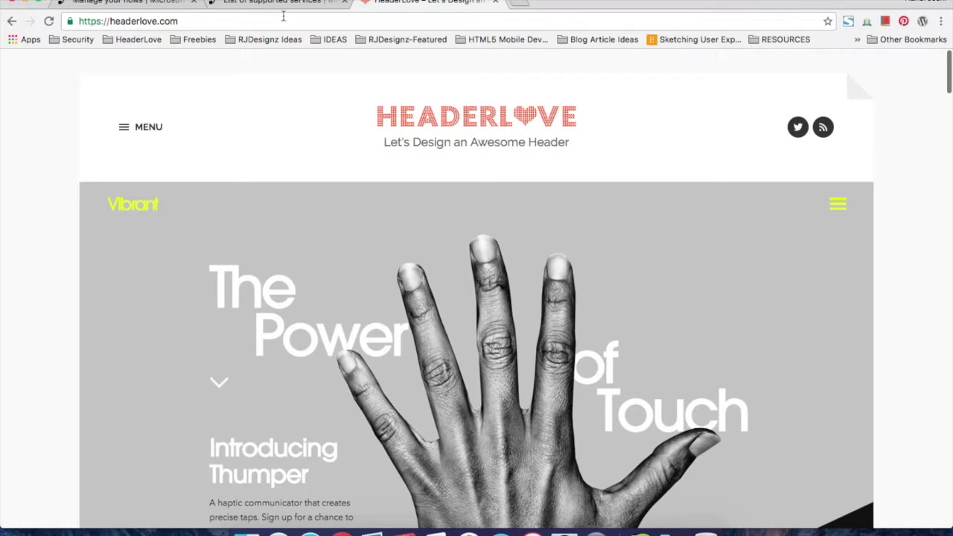
Switch back to Microsoft Flow and return from the services list to the home page.
left_click(143, 3)
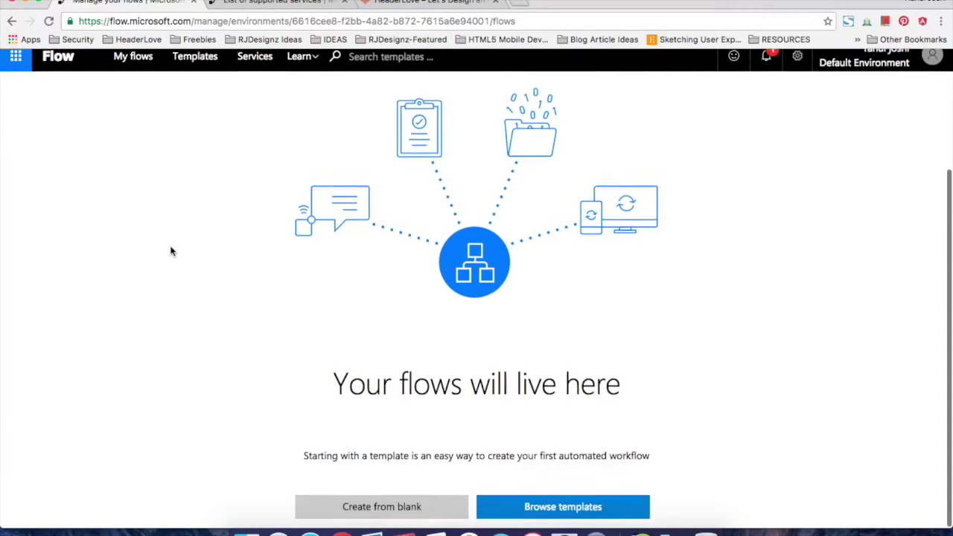
key("ctrl+Tab")
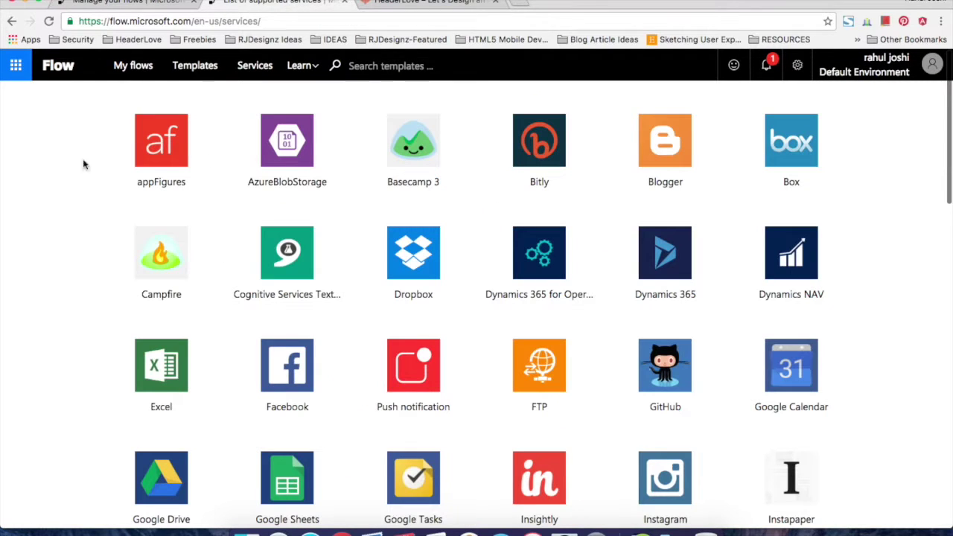
right_click(65, 207)
left_click(51, 142)
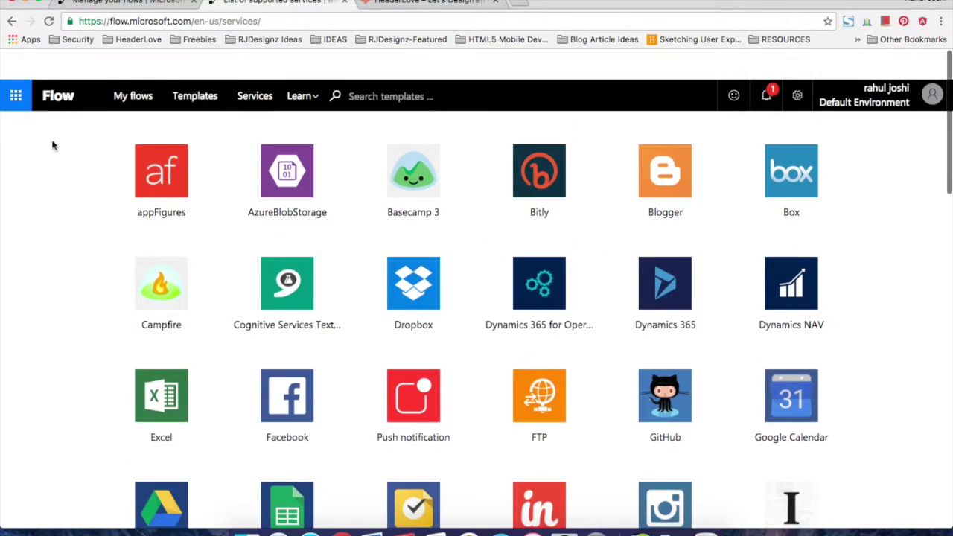
left_click(56, 71)
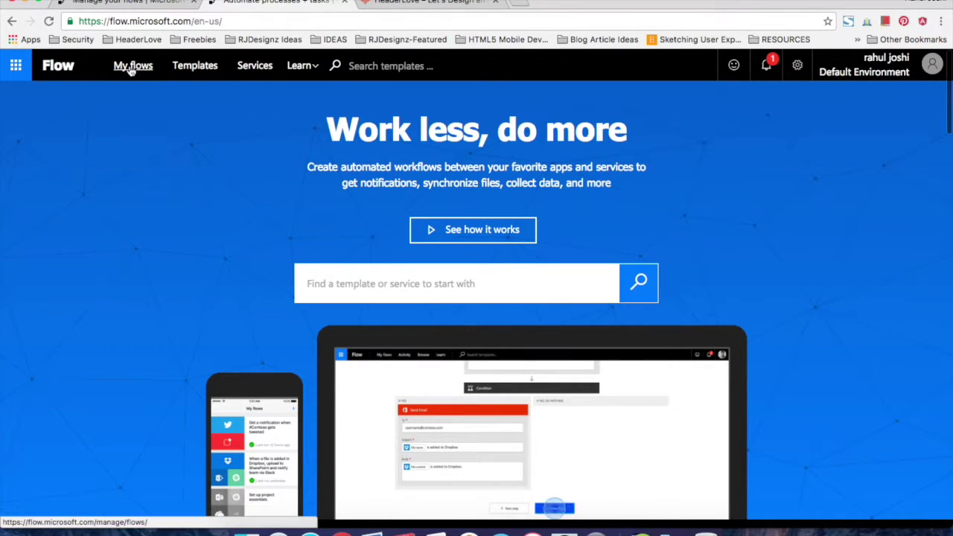
Open the template gallery and look through the flow templates sorted by popularity.
left_click(200, 70)
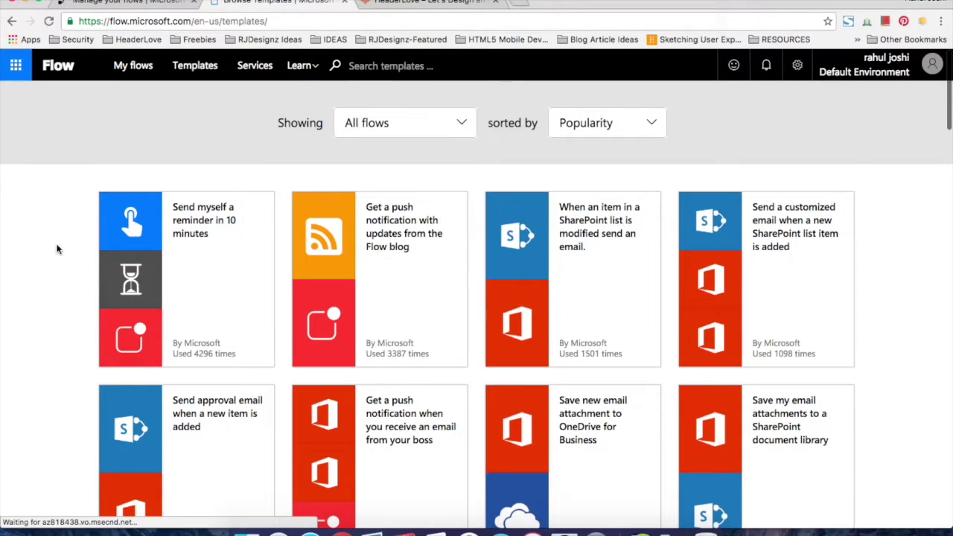
scroll(58, 249, "down", 2)
scroll(58, 249, "down", 6)
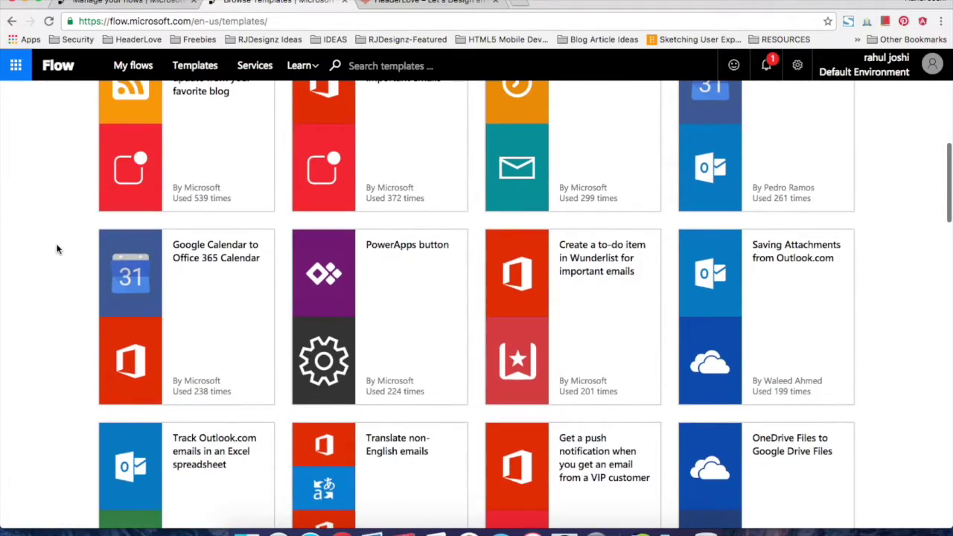
scroll(58, 249, "down", 10)
scroll(59, 248, "up", 15)
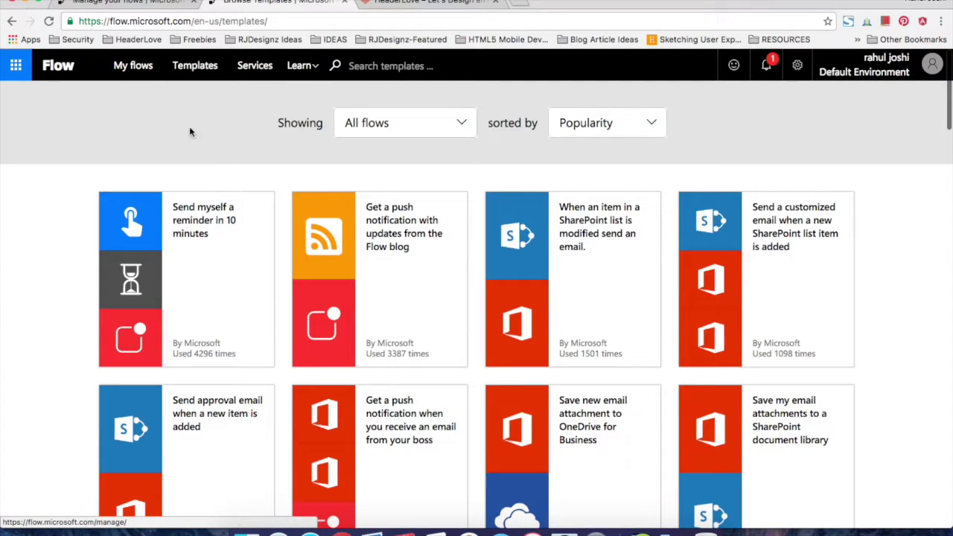
Open the Flow pricing page and compare the plans and their feature table.
left_click(316, 69)
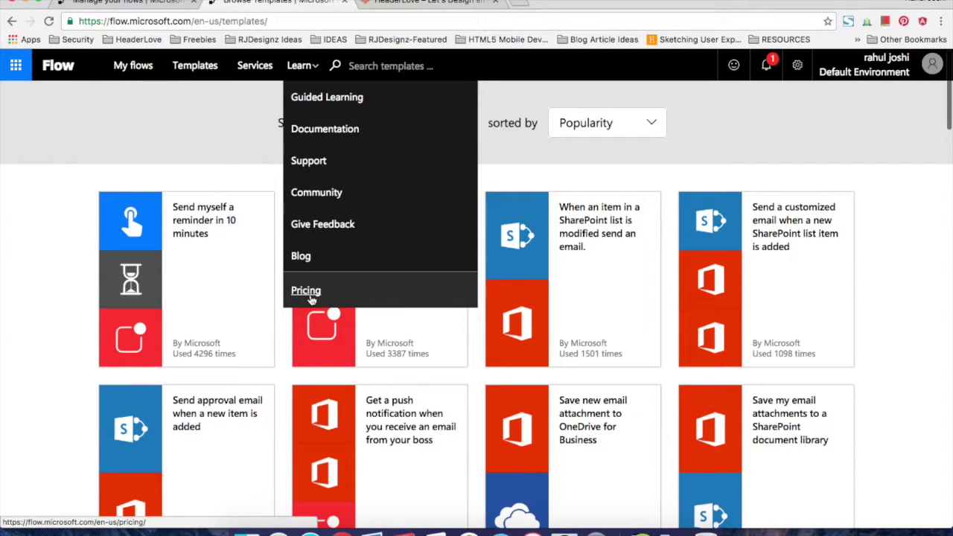
left_click(311, 296)
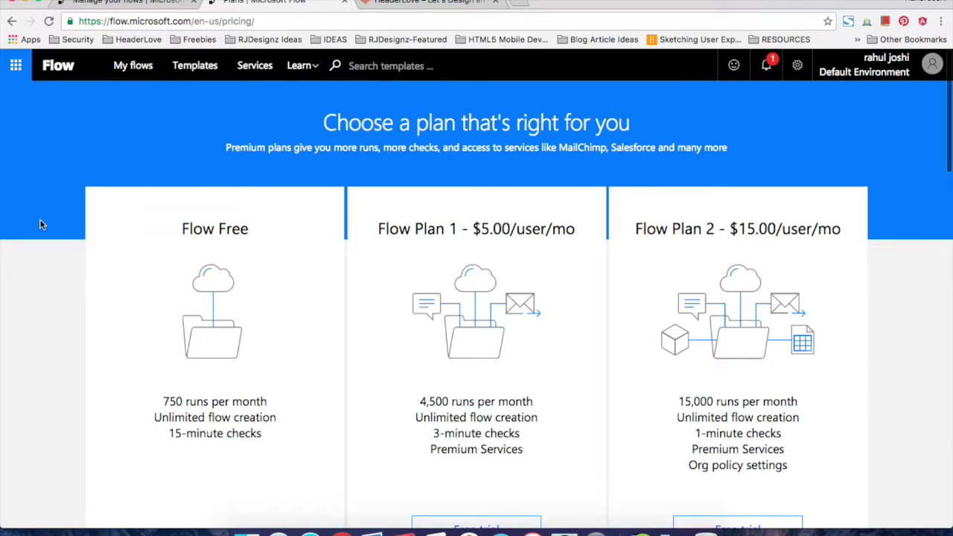
scroll(41, 223, "down", 2)
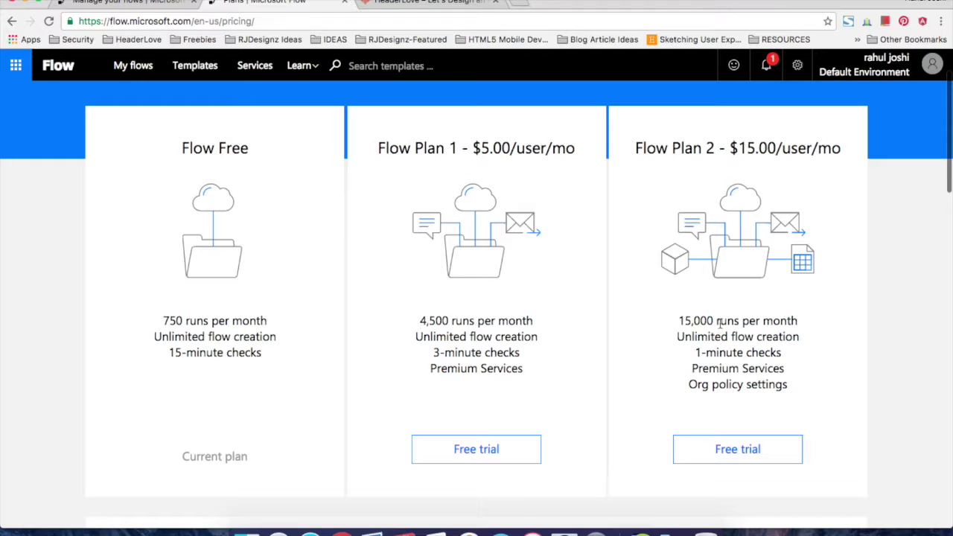
scroll(864, 335, "down", 10)
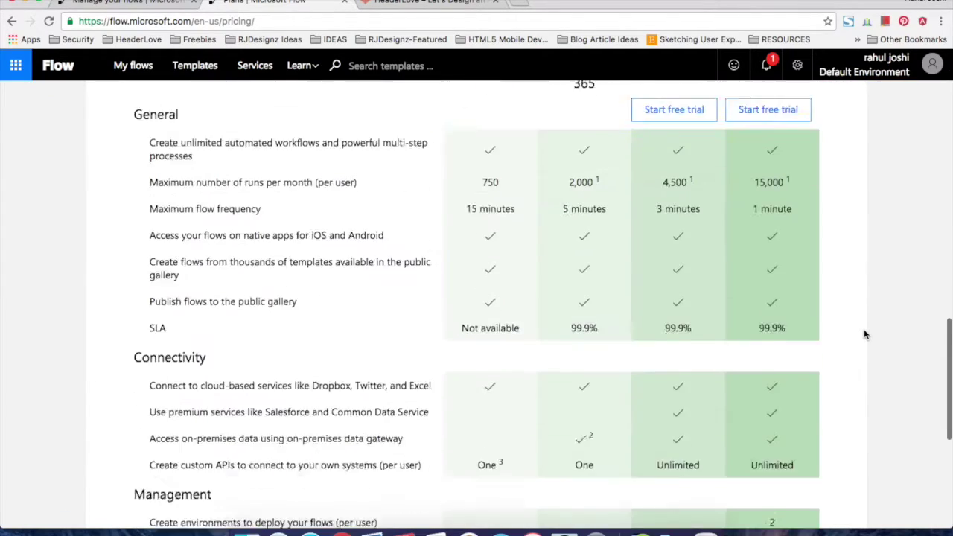
scroll(863, 335, "up", 15)
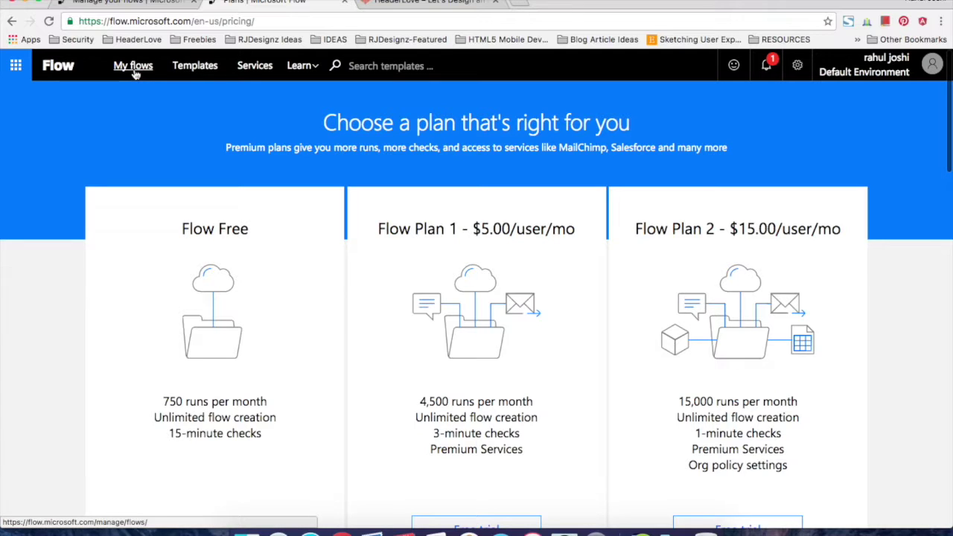
Open the My connections page from the Flow settings to view the existing connections.
left_click(931, 74)
left_click(913, 299)
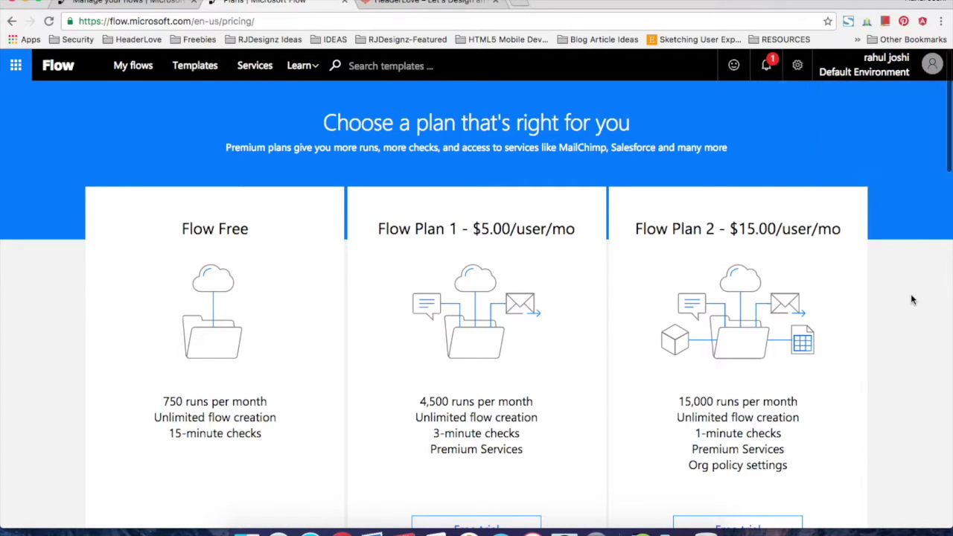
left_click(796, 65)
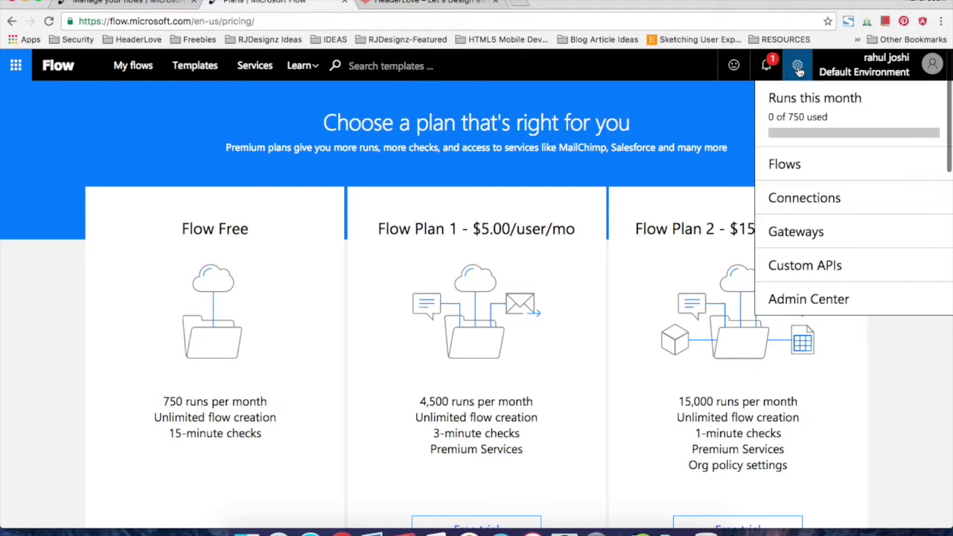
left_click(816, 207)
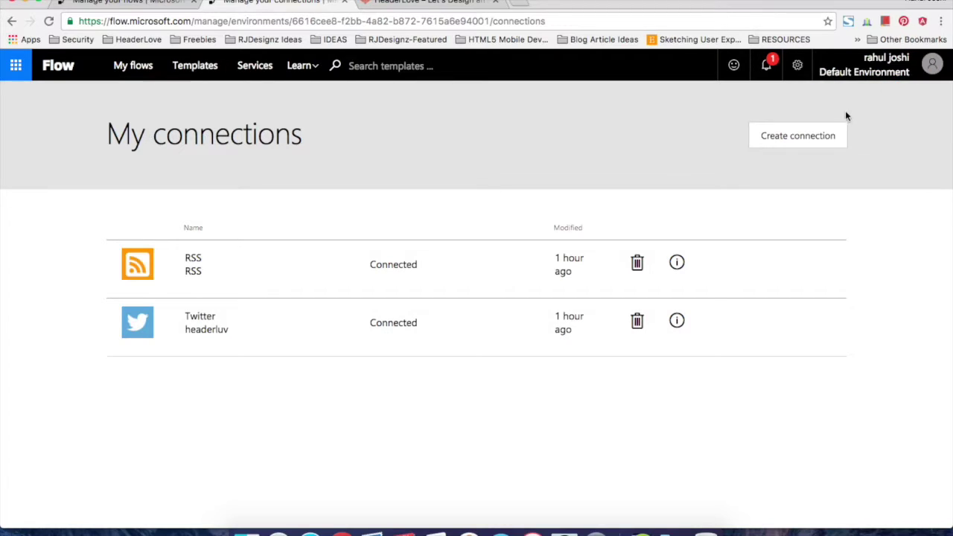
Look through the services available for creating a connection, then return to the My connections page.
left_click(815, 140)
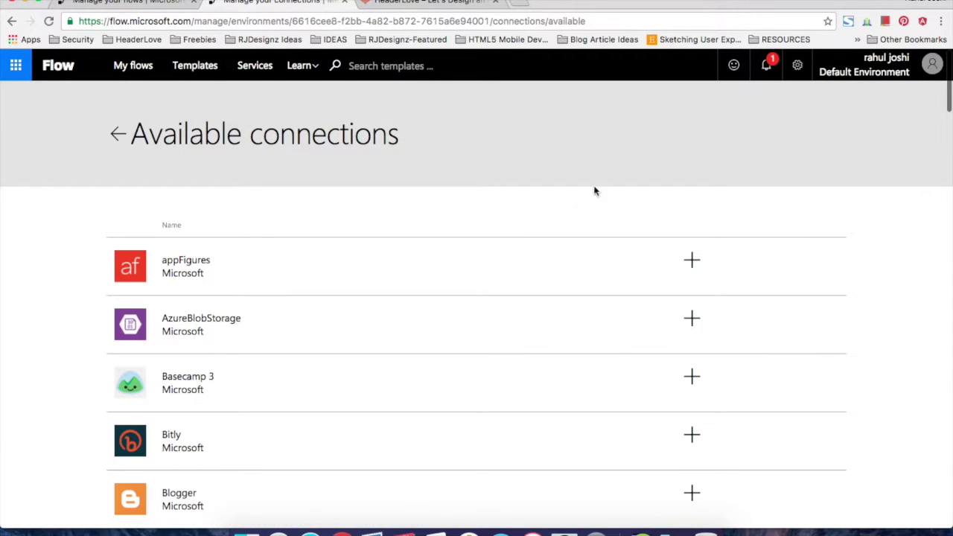
left_click(114, 131)
left_click(795, 135)
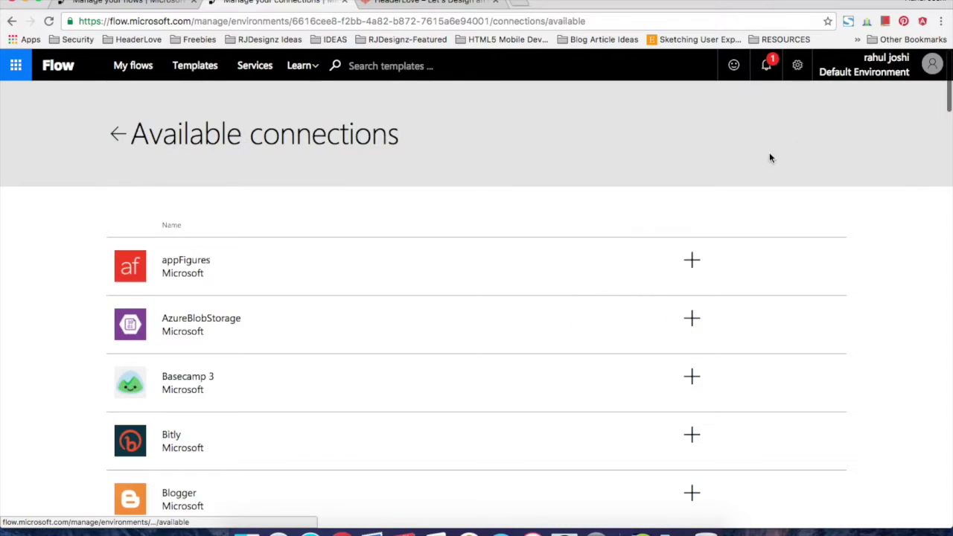
scroll(559, 228, "down", 5)
scroll(559, 230, "down", 1)
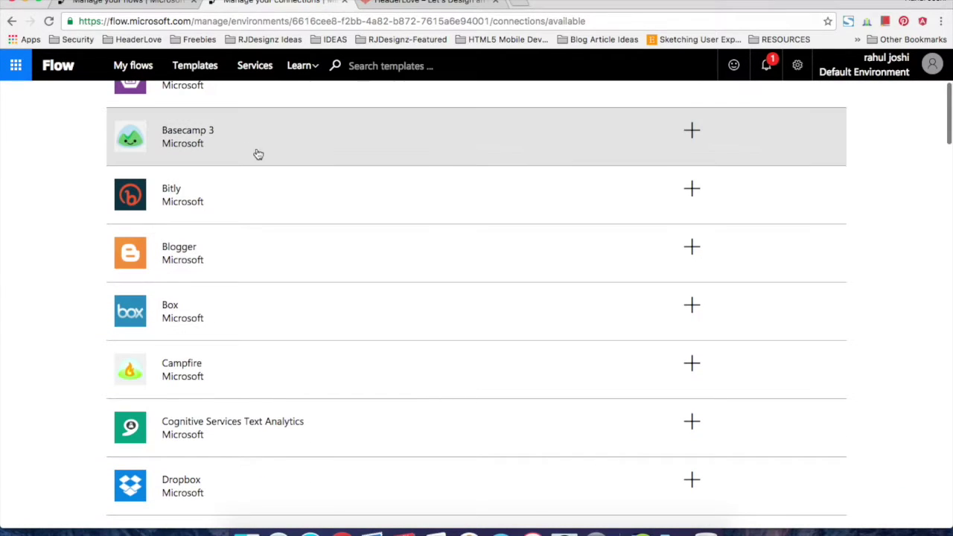
scroll(221, 279, "down", 2)
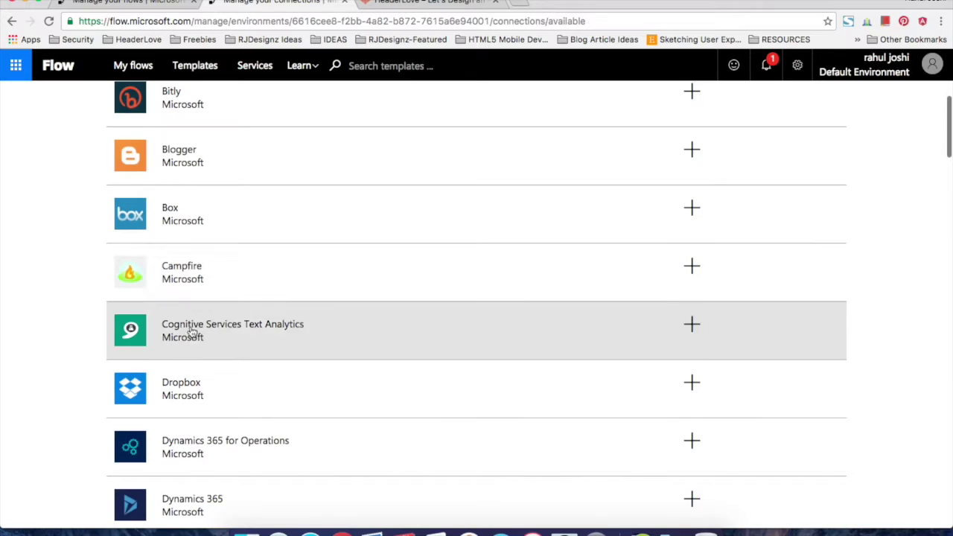
scroll(190, 331, "down", 13)
scroll(201, 377, "down", 20)
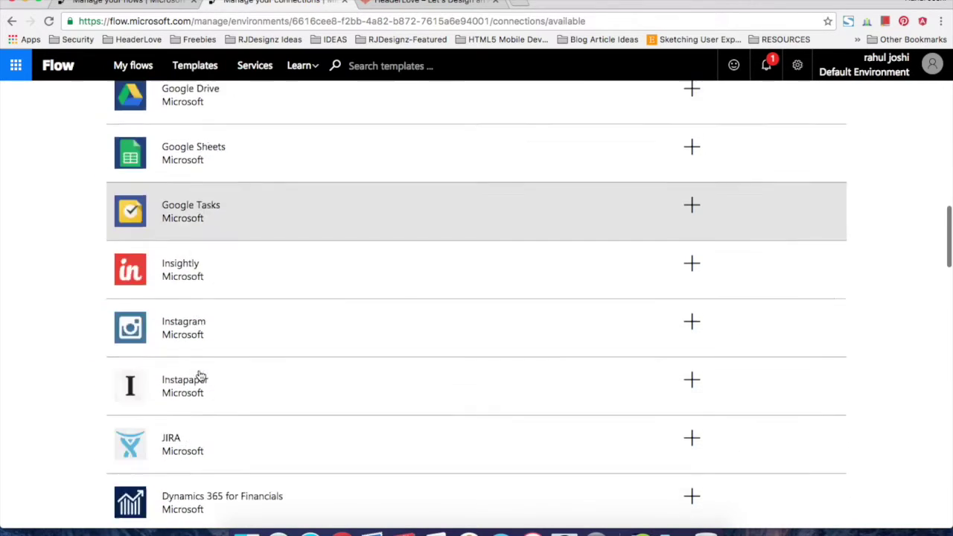
scroll(200, 376, "down", 15)
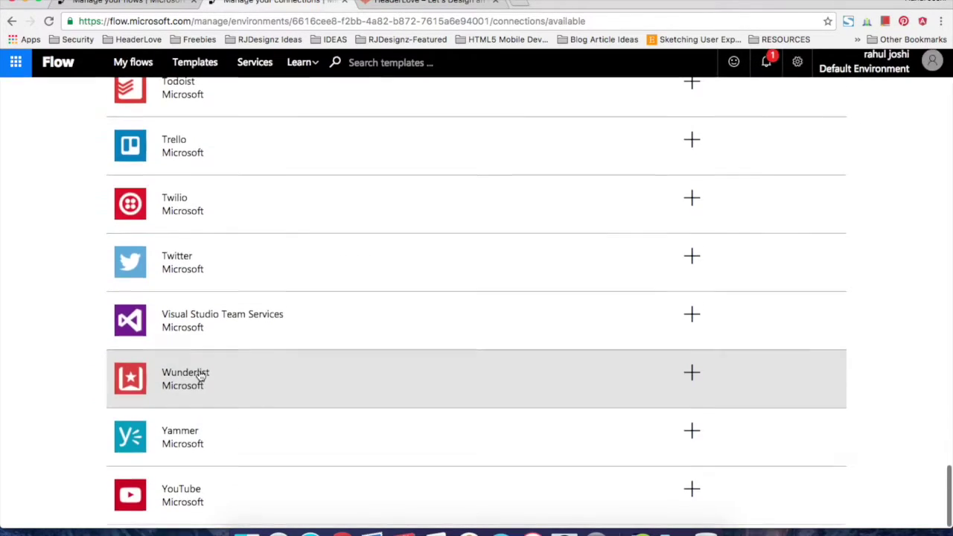
scroll(198, 374, "up", 20)
left_click(118, 135)
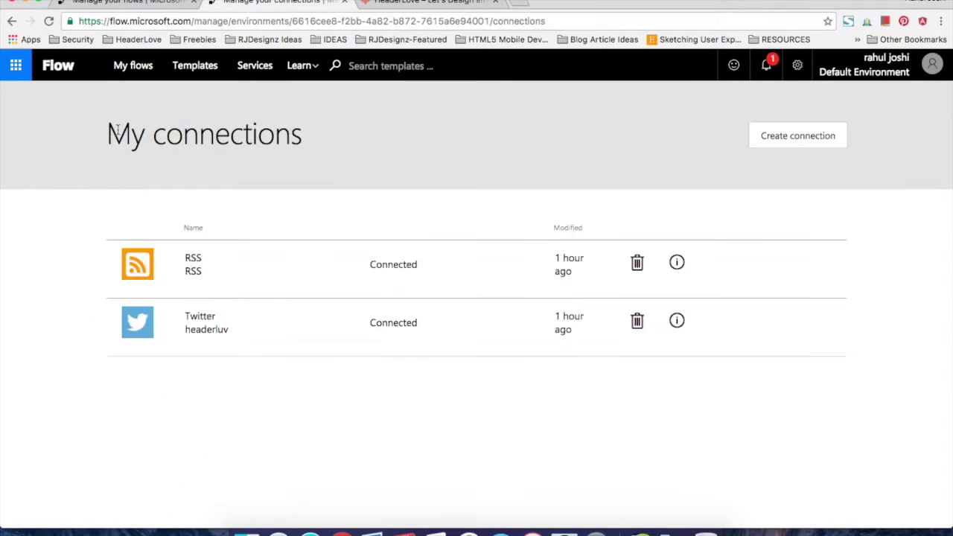
Open the My flows page and start creating a new flow from blank.
left_click(133, 66)
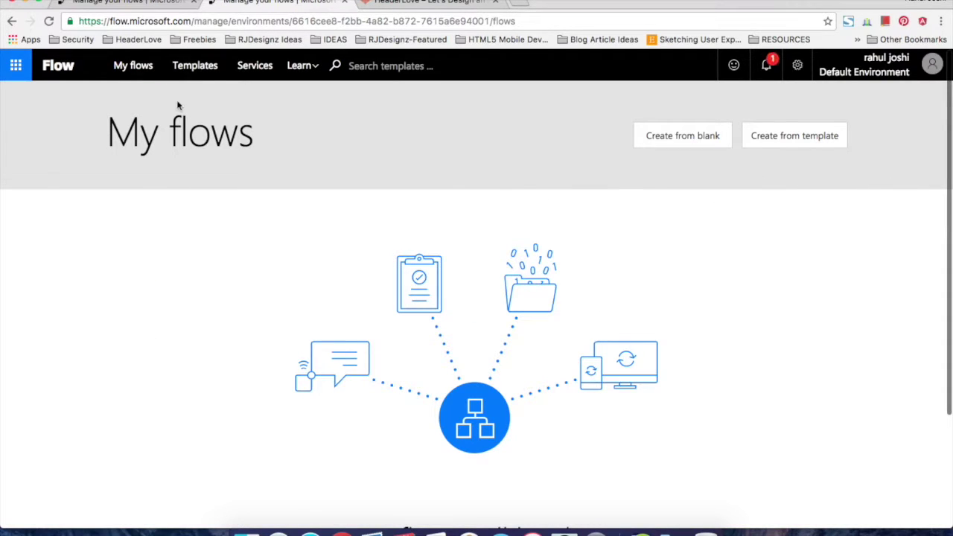
scroll(400, 297, "down", 3)
scroll(400, 298, "up", 3)
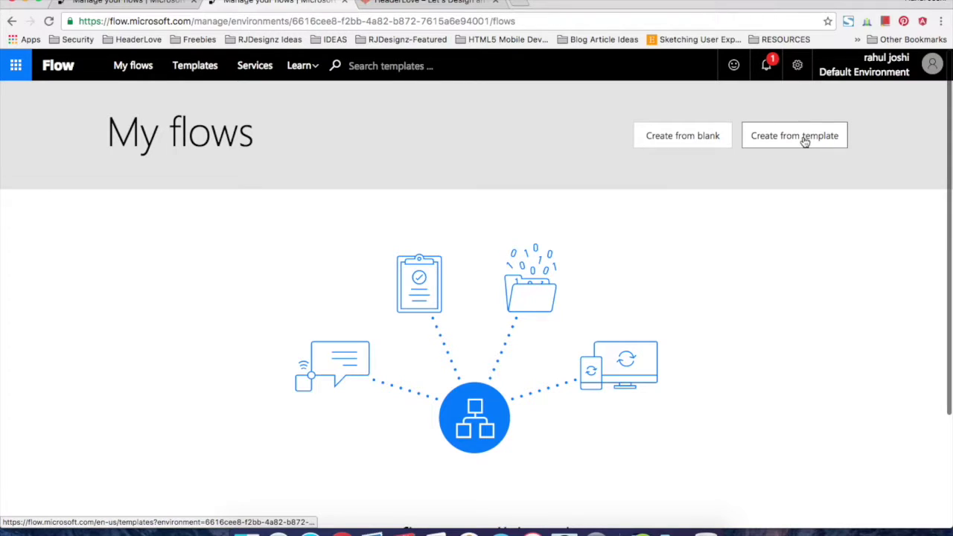
left_click(697, 139)
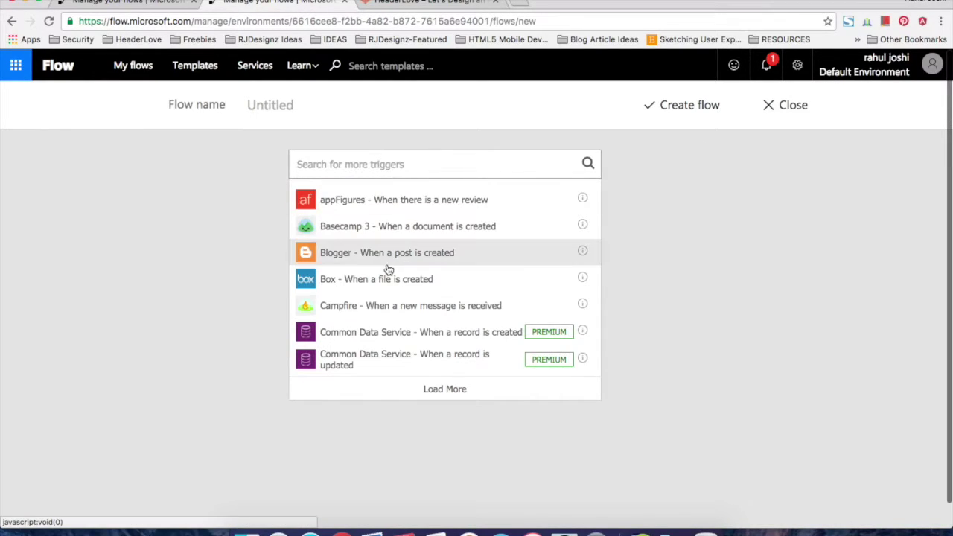
Search the triggers for "rss" and choose "RSS - When a feed item is published" as the flow's trigger.
scroll(388, 269, "down", 2)
scroll(387, 270, "down", 5)
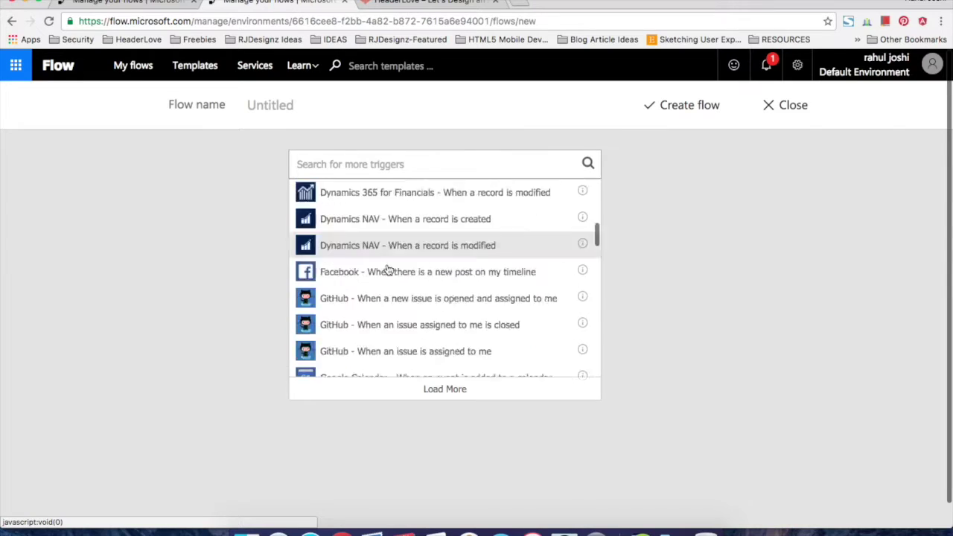
left_click(394, 5)
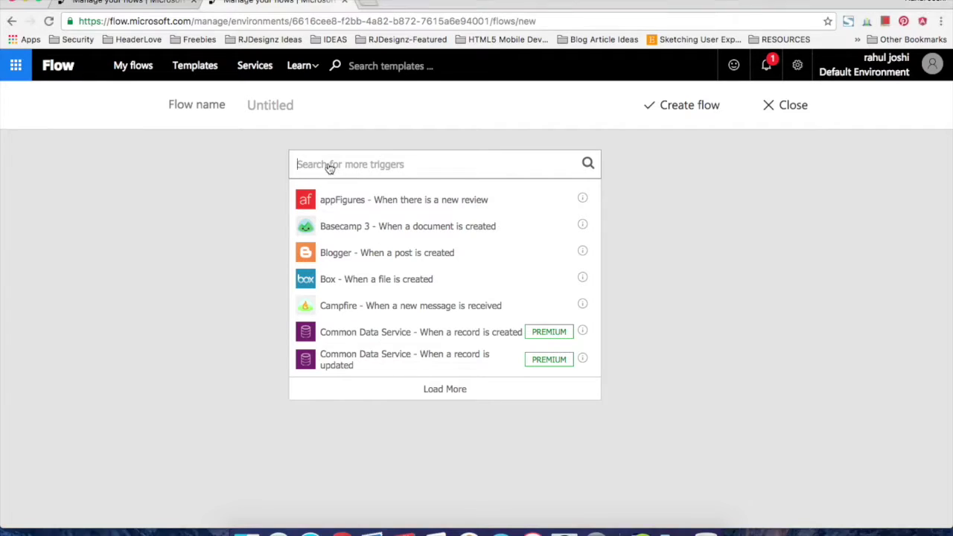
type("rss")
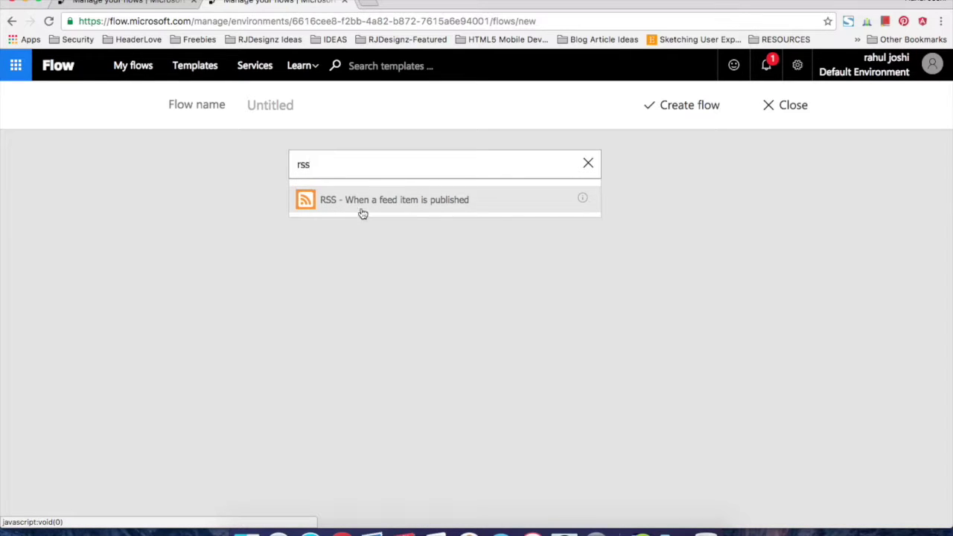
left_click(461, 209)
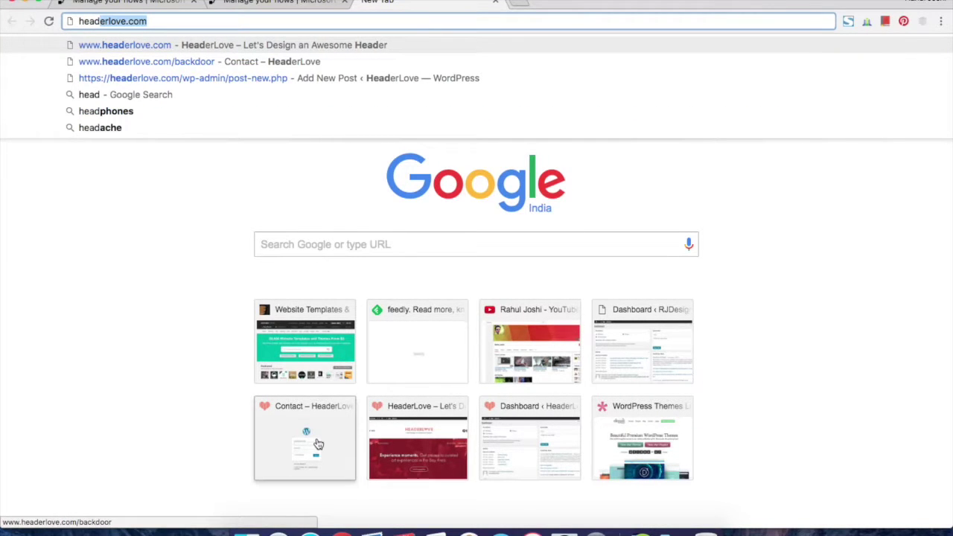
key("Return")
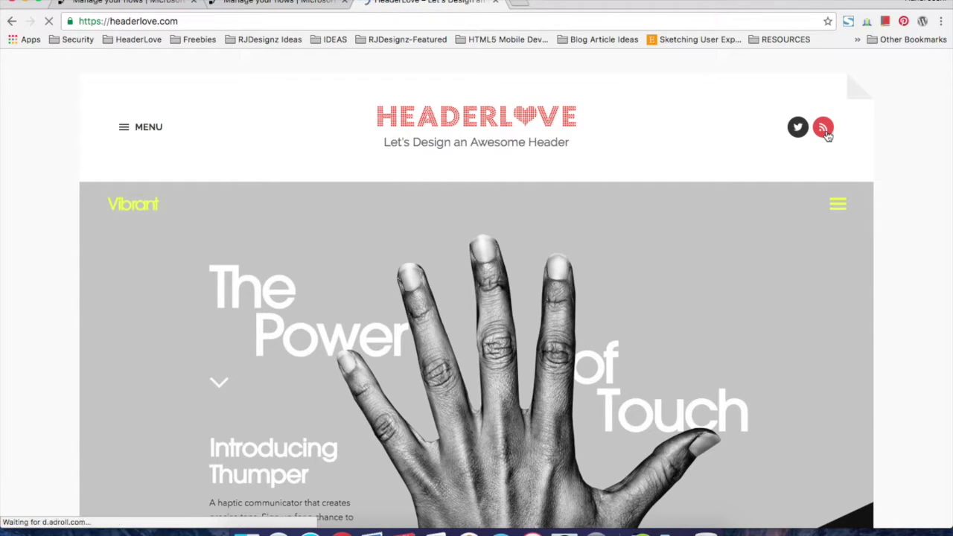
right_click(825, 132)
left_click(728, 195)
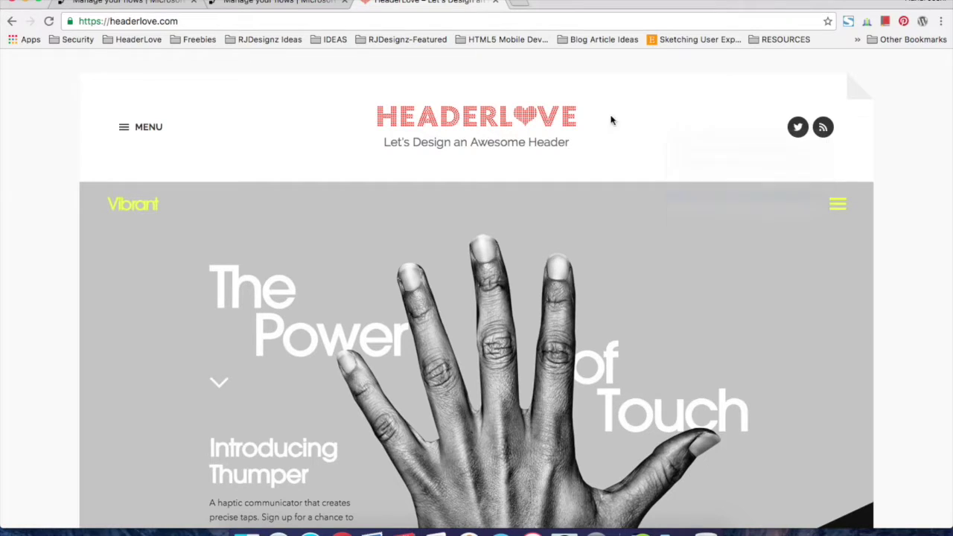
left_click(495, 1)
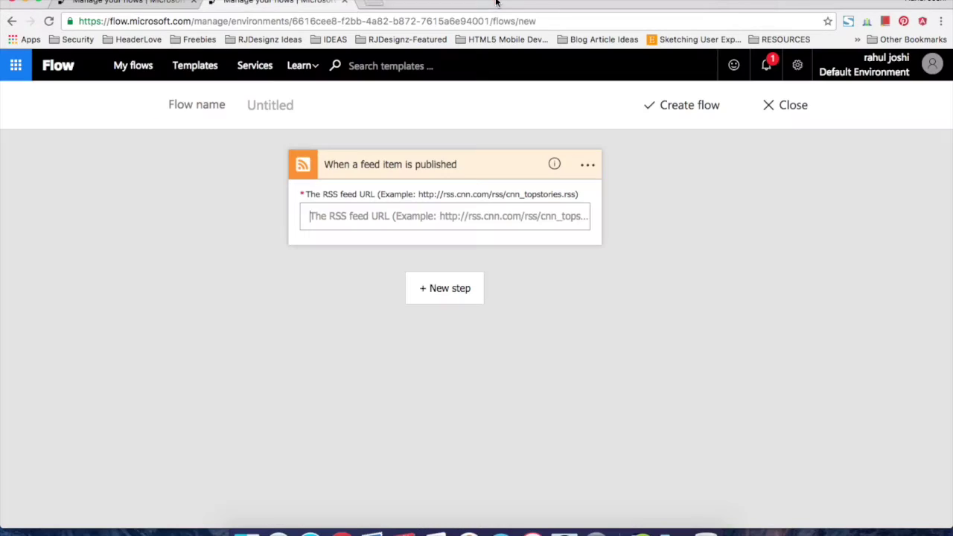
left_click(385, 224)
key("super+v")
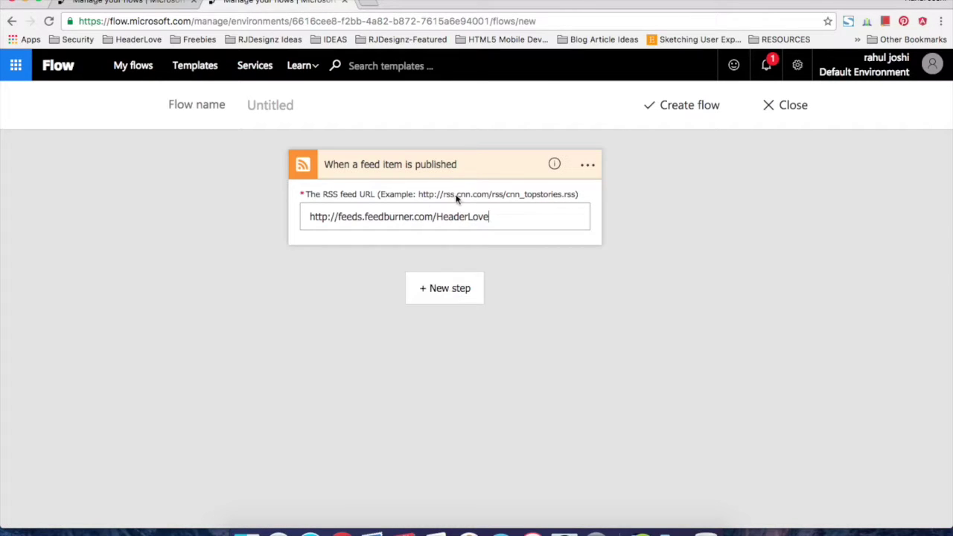
Add a new action after the RSS trigger by searching for "twitter" and choosing "Twitter - Post a tweet".
left_click(457, 295)
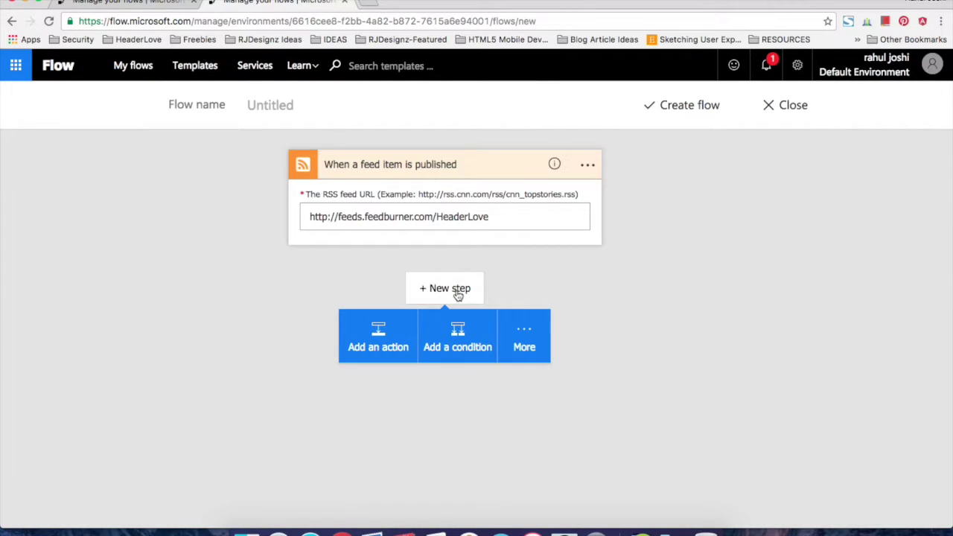
left_click(380, 339)
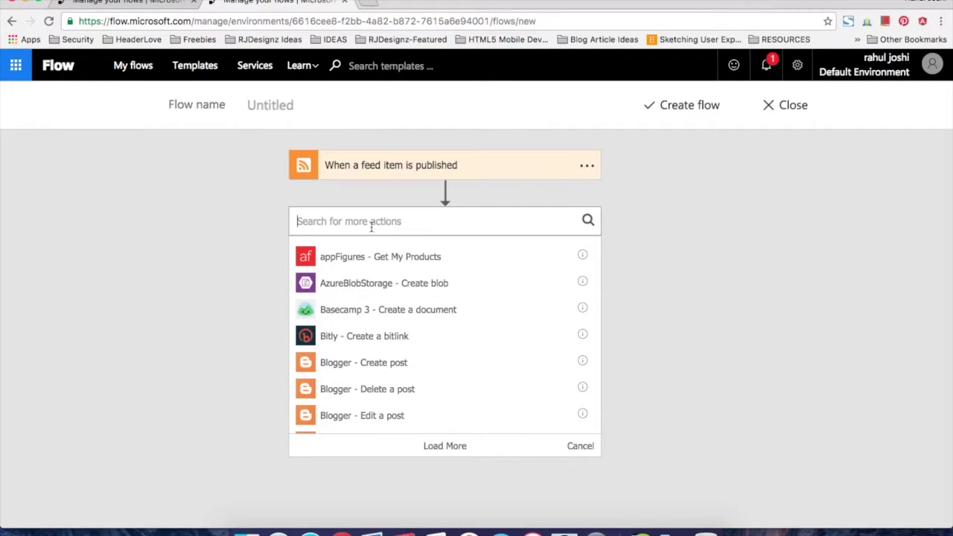
type("twit")
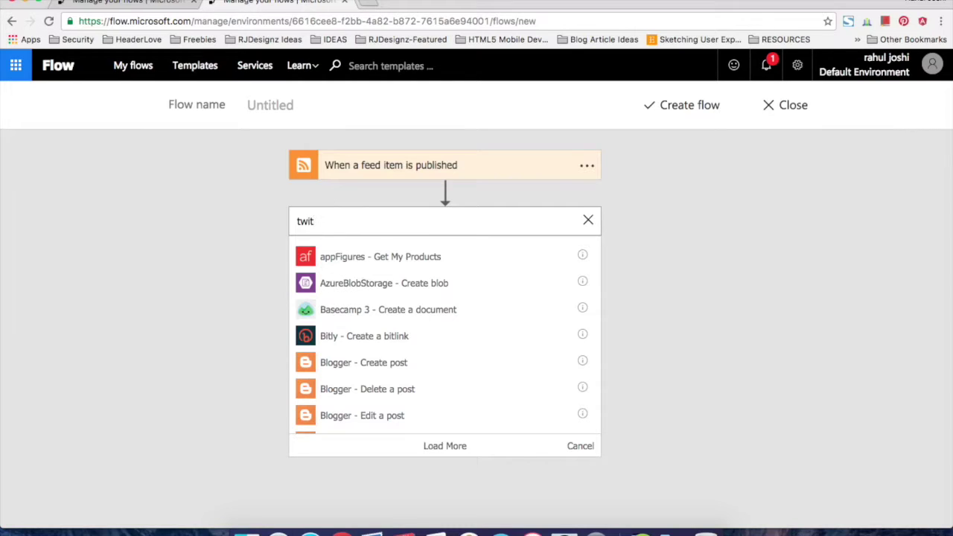
type("ter")
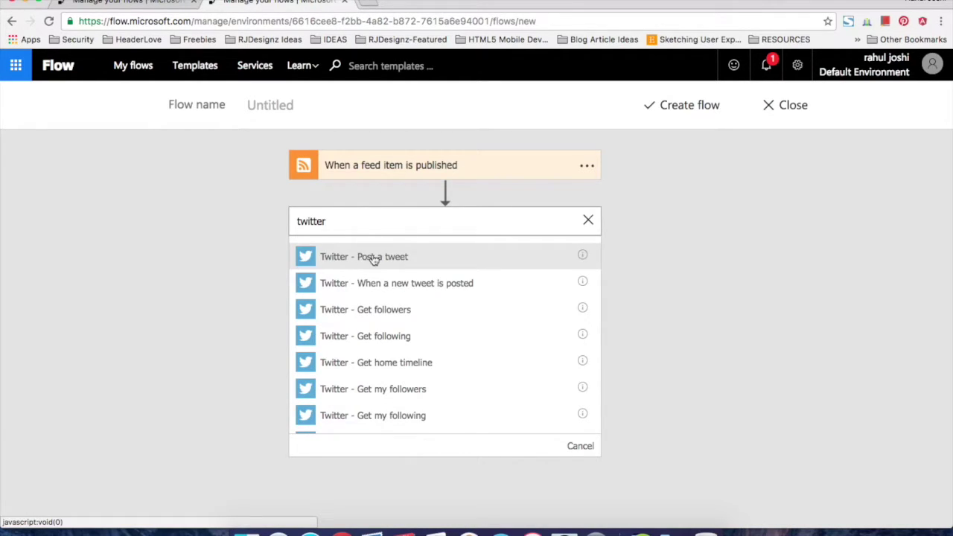
scroll(421, 334, "down", 2)
scroll(422, 334, "up", 2)
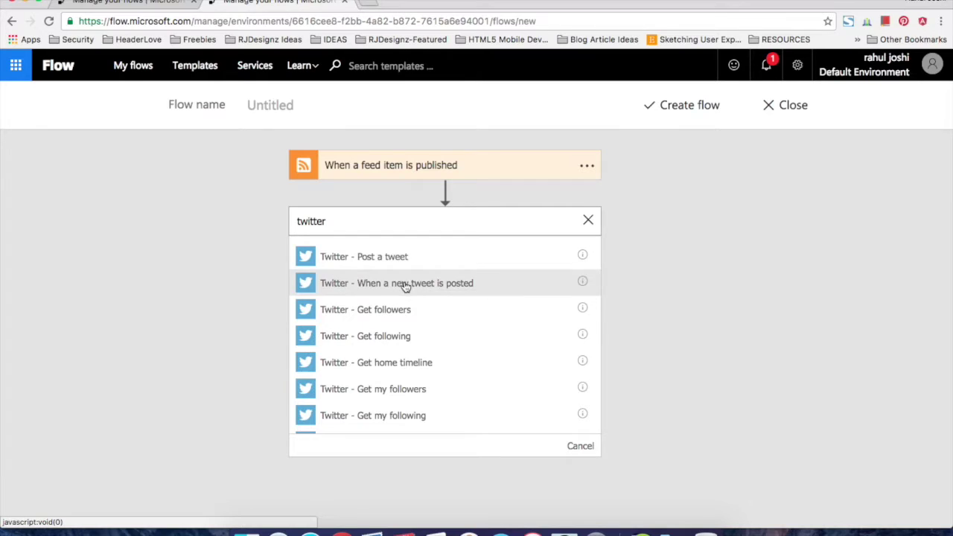
scroll(406, 305, "down", 1)
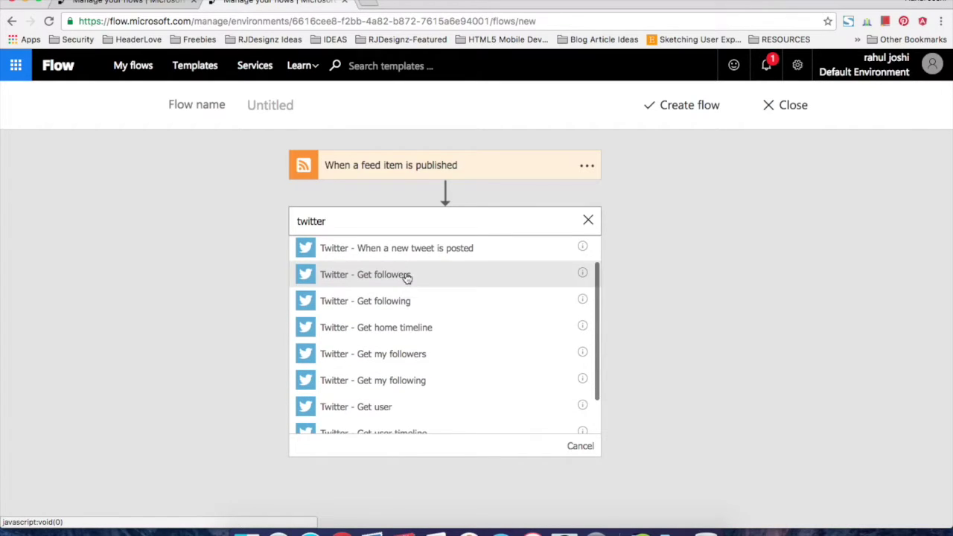
scroll(408, 327, "down", 2)
scroll(408, 324, "up", 3)
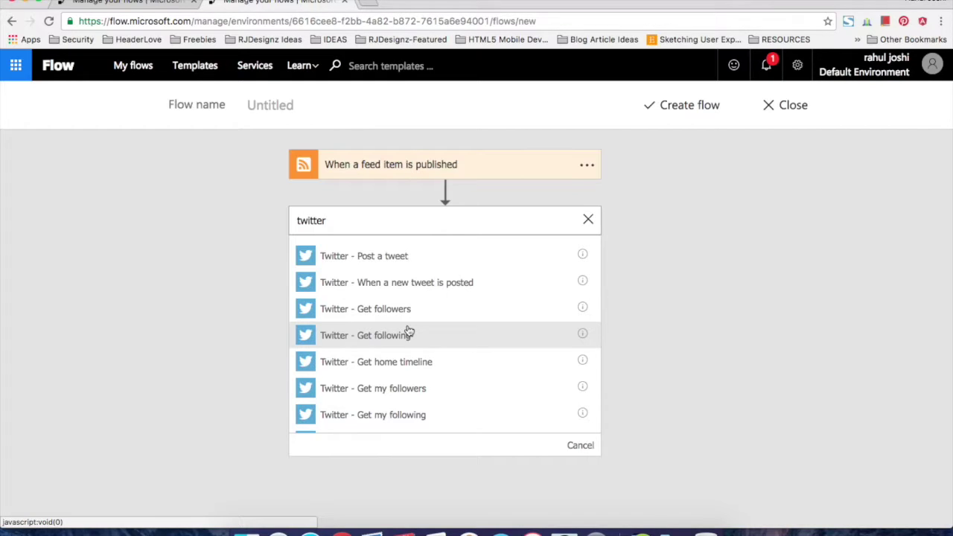
left_click(392, 256)
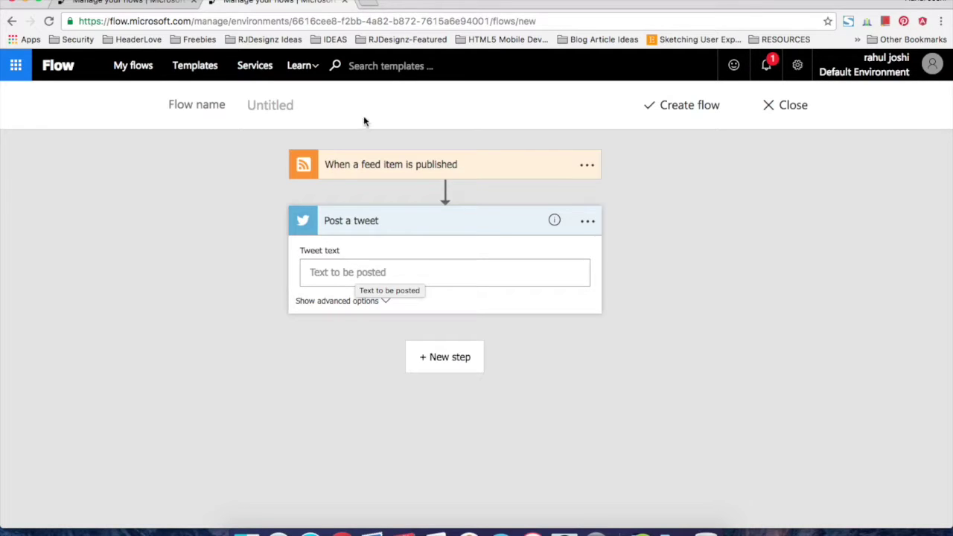
Compose the tweet text from the dynamic contents Feed title and Primary feed link, separated by a hyphen.
left_click(364, 270)
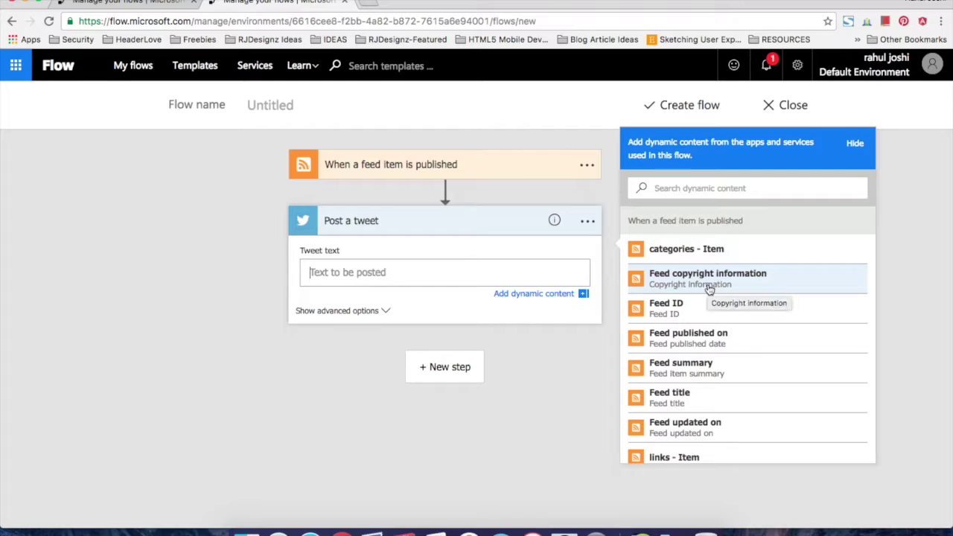
scroll(700, 294, "down", 2)
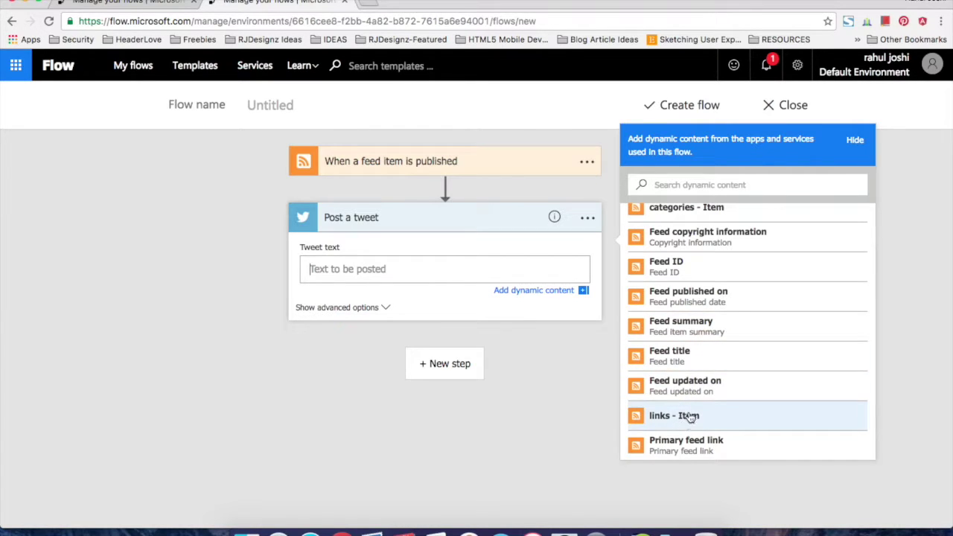
scroll(691, 414, "up", 1)
scroll(691, 414, "up", 2)
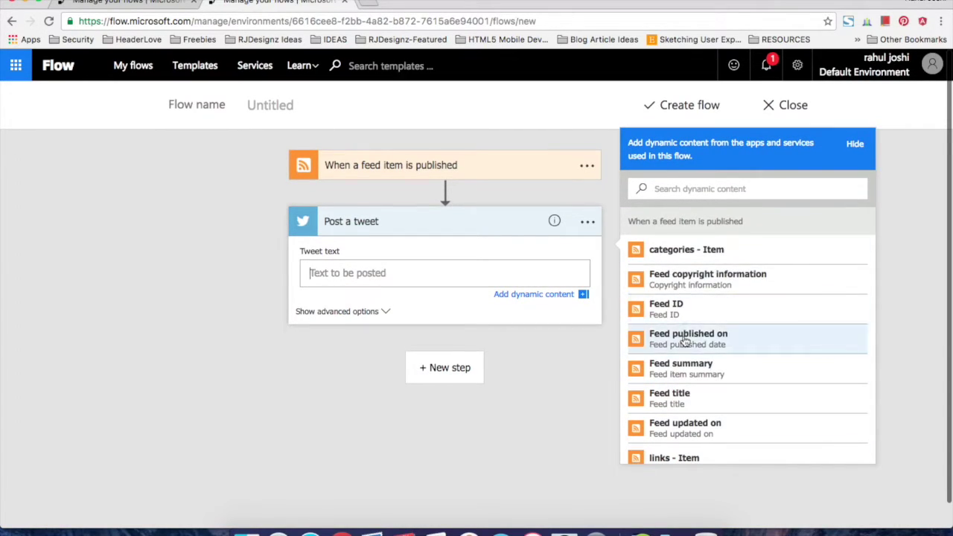
scroll(691, 342, "down", 3)
scroll(689, 343, "up", 3)
scroll(691, 342, "down", 3)
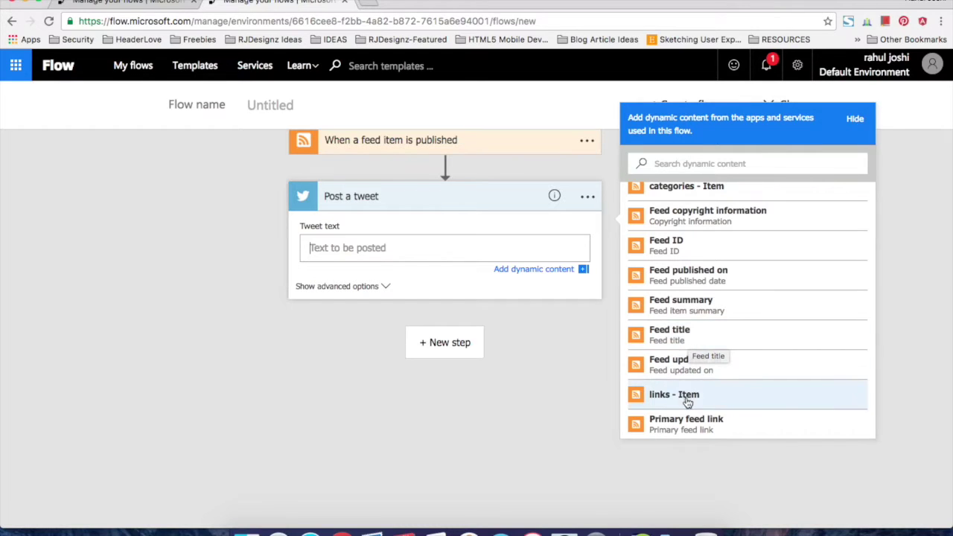
left_click(685, 340)
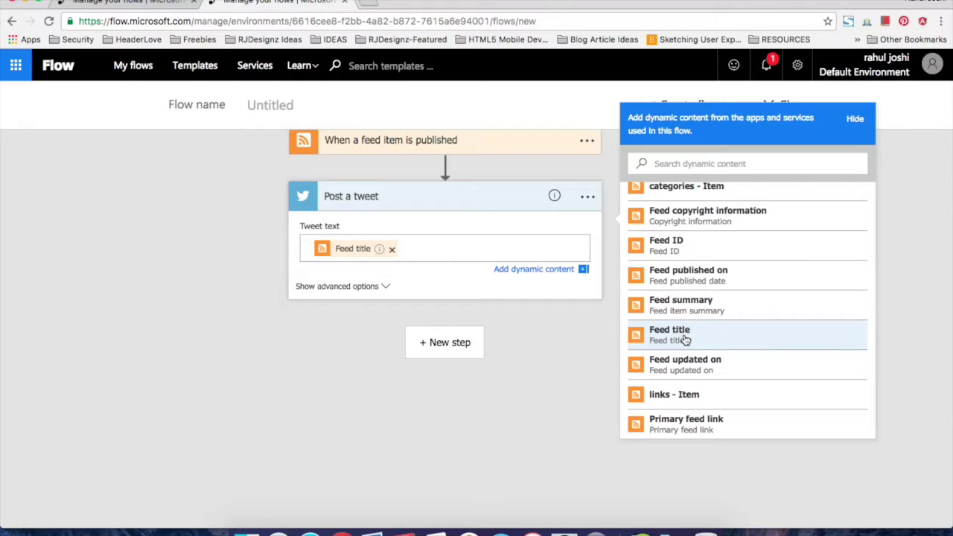
type("n")
left_click(700, 426)
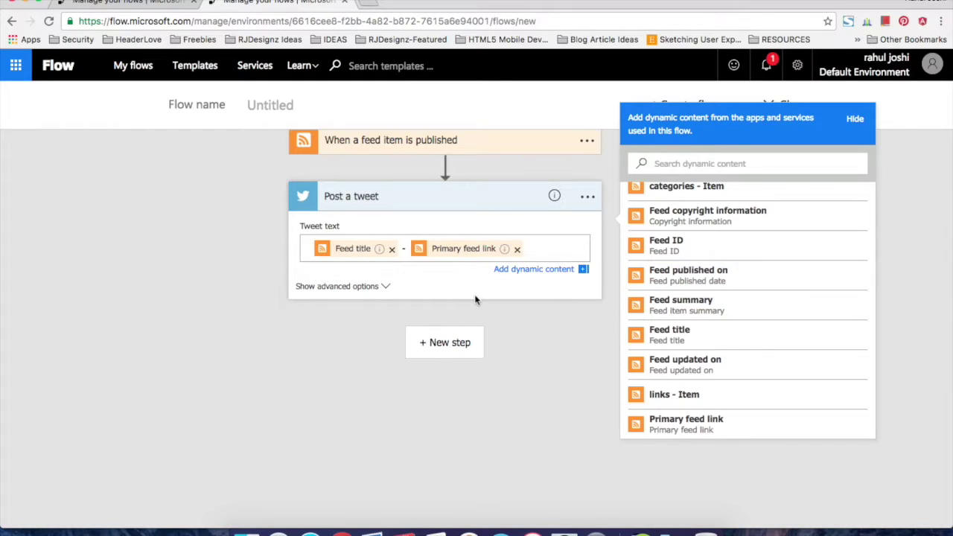
Hide the dynamic content, collapse the Post a tweet action and create the flow.
left_click(856, 119)
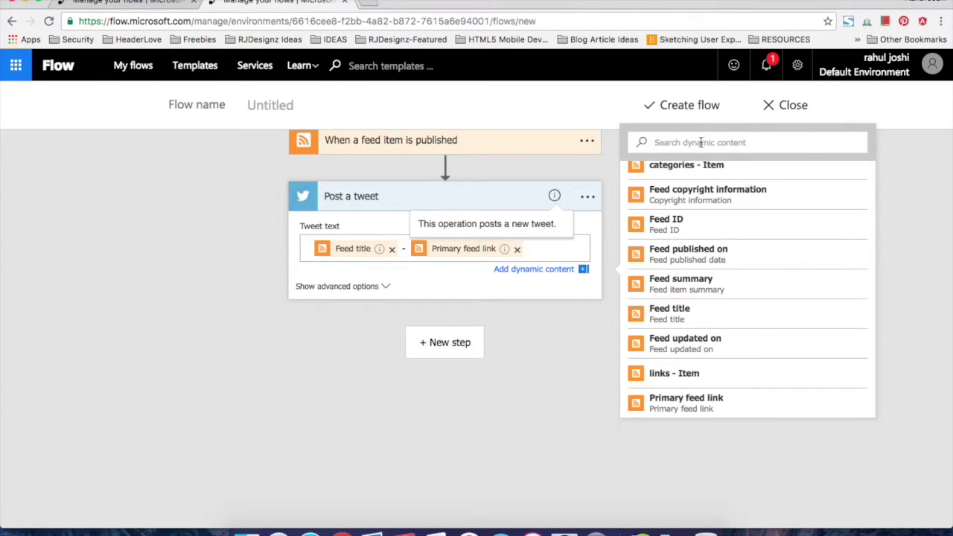
left_click(453, 198)
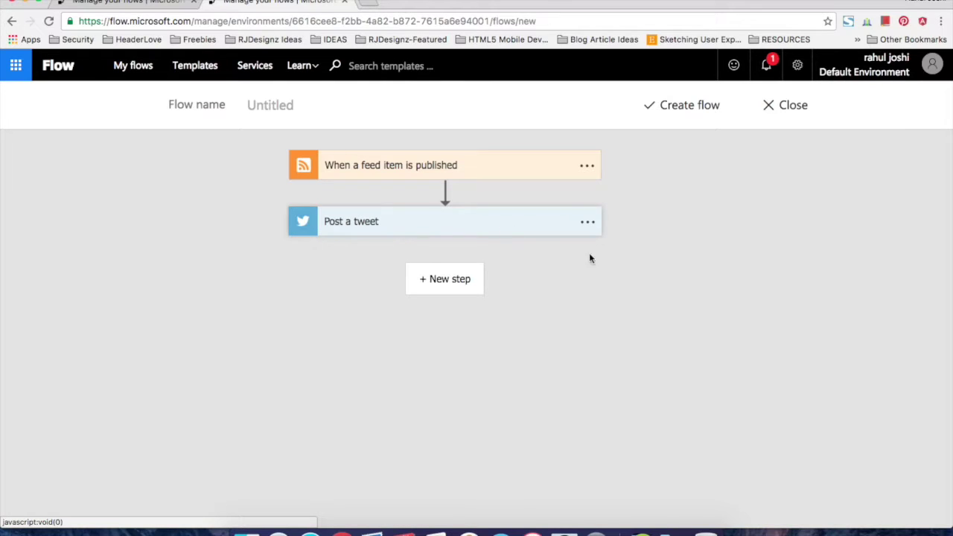
left_click(664, 109)
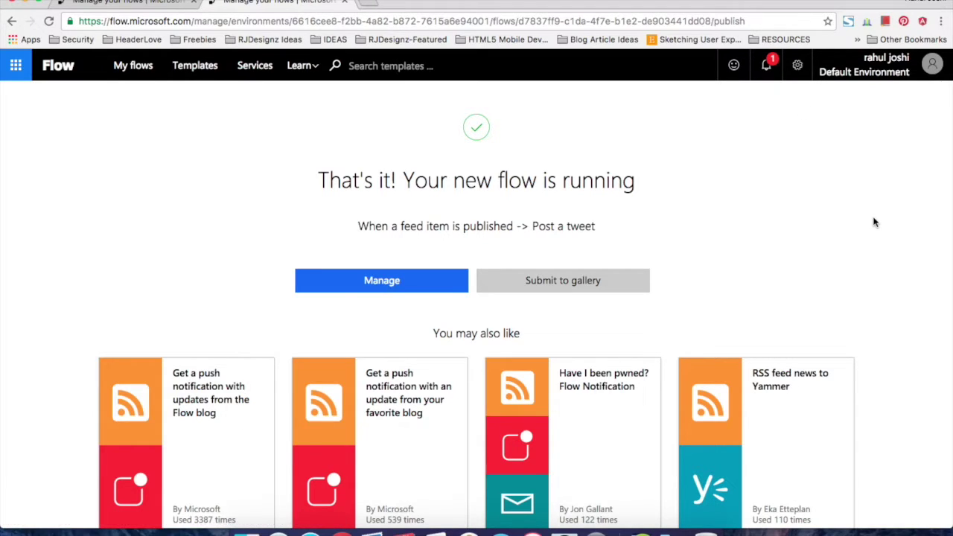
Look through the suggested templates on the new flow's confirmation page and check the Learn options.
scroll(873, 220, "down", 3)
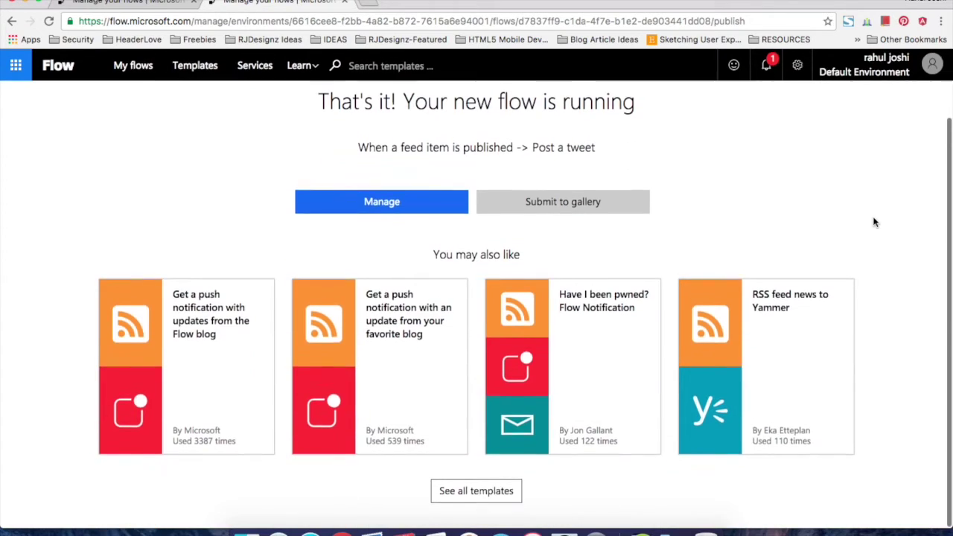
scroll(871, 219, "up", 3)
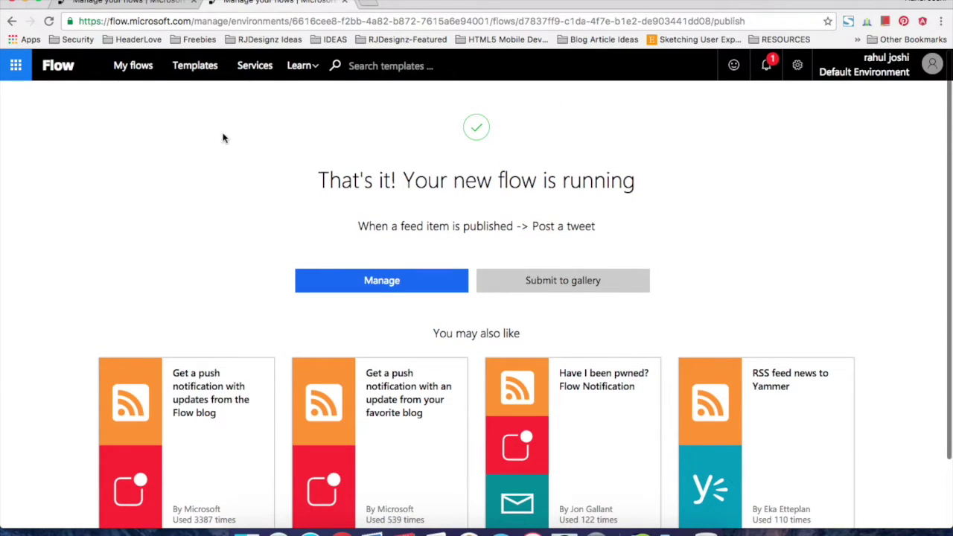
left_click(314, 67)
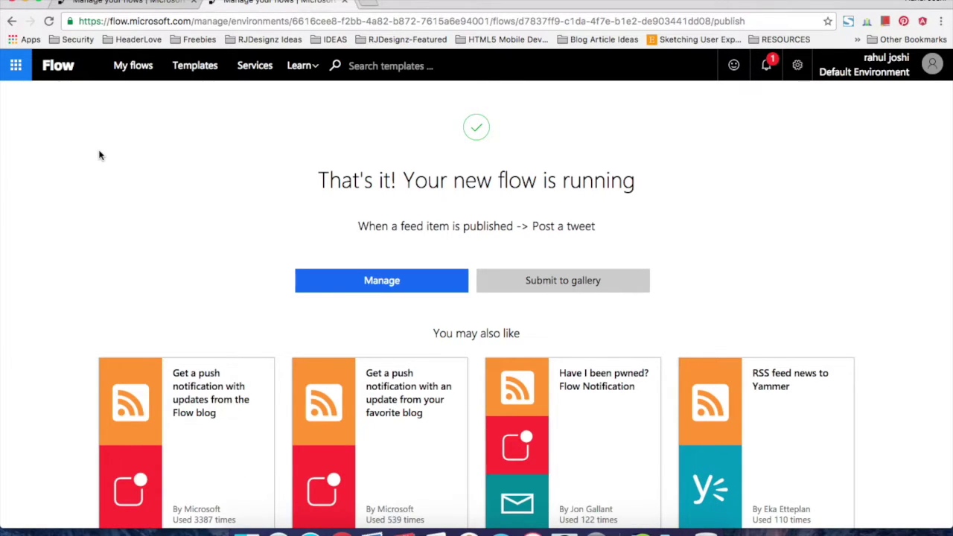
scroll(99, 155, "down", 3)
scroll(99, 155, "up", 3)
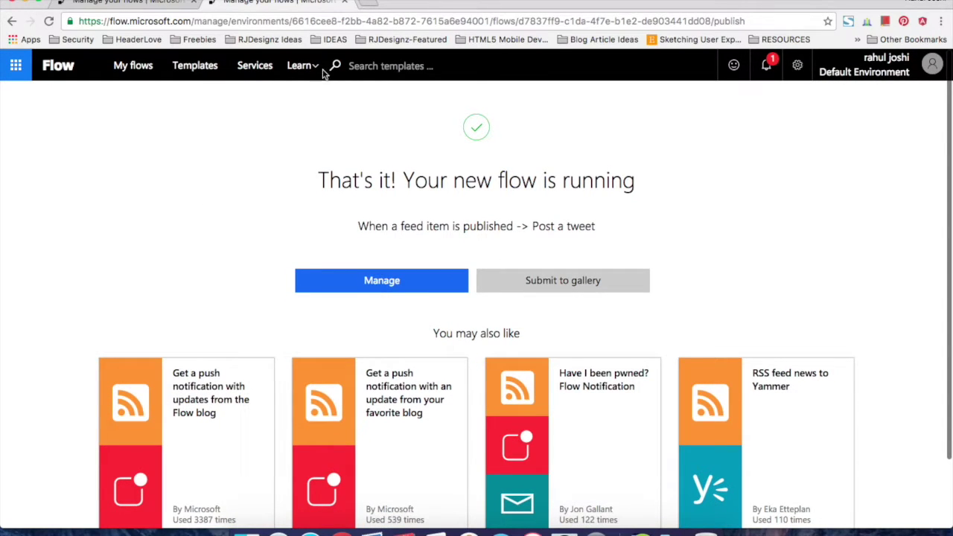
left_click(300, 66)
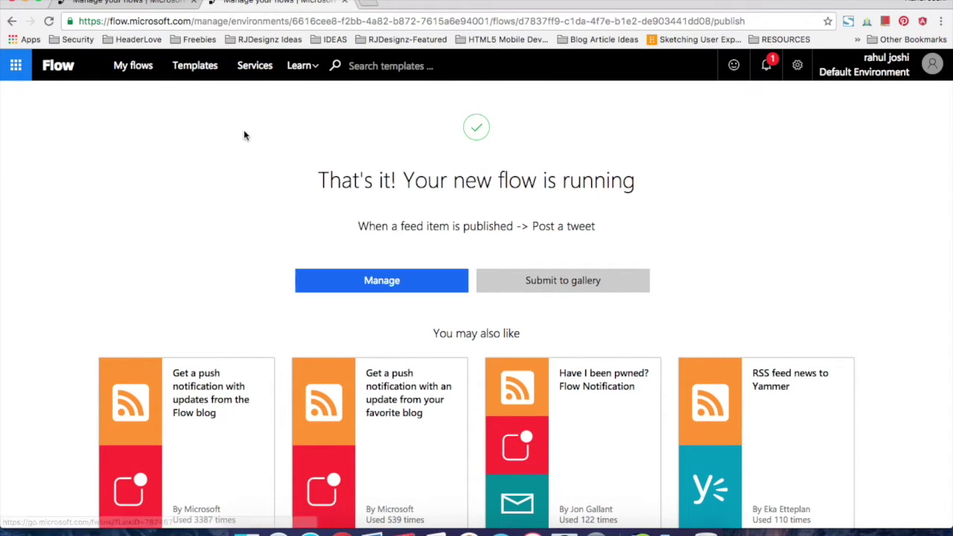
left_click(313, 68)
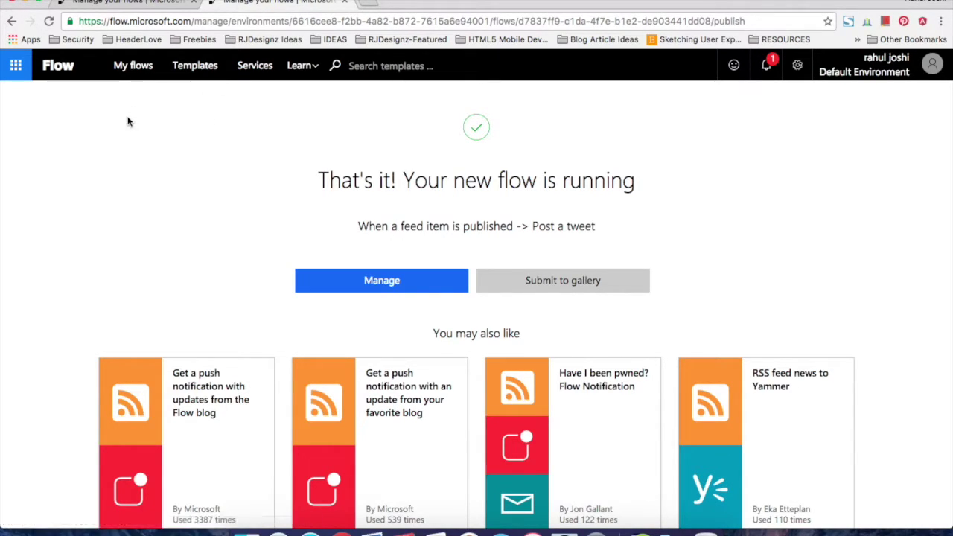
scroll(127, 122, "down", 2)
scroll(128, 121, "up", 2)
scroll(836, 188, "down", 2)
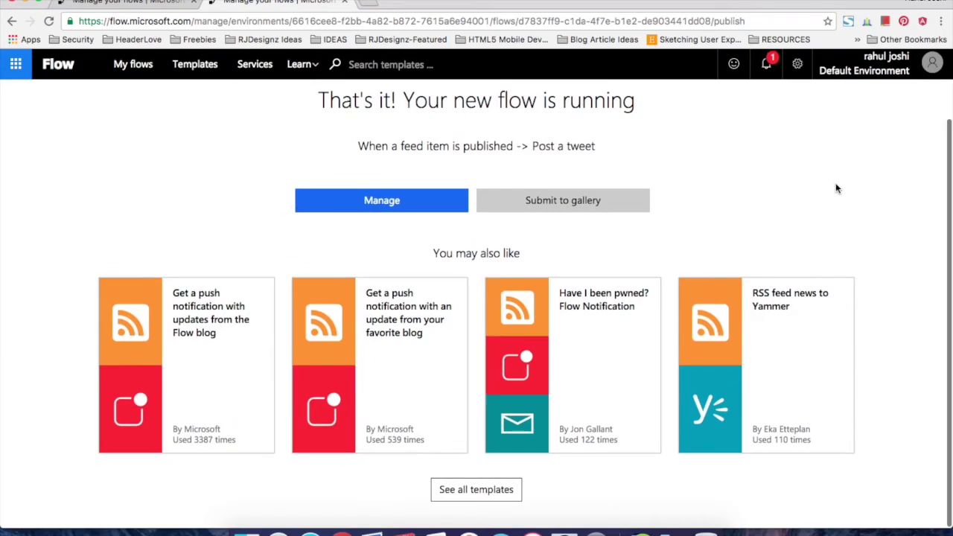
scroll(836, 189, "up", 2)
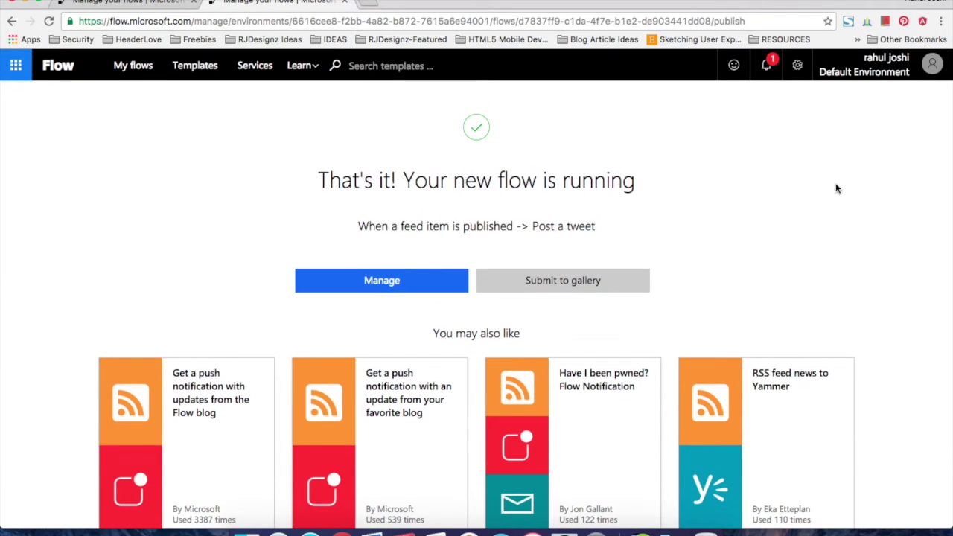